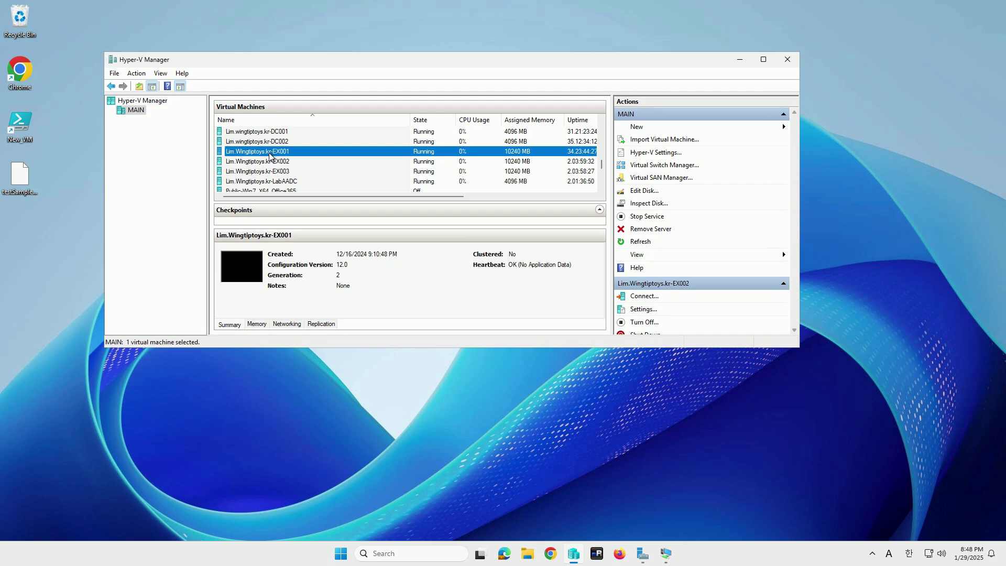
Check the second hard drive (D.vhdx) in the settings of the Lim.Wingtiptoys.kr-EX001 virtual machine, leaving them unchanged.
right_click(222, 150)
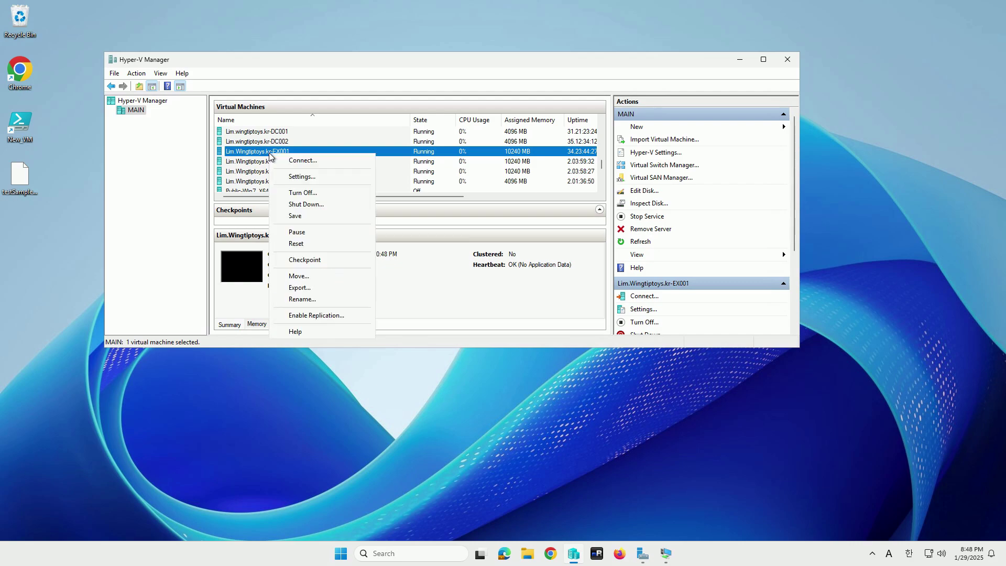
left_click(313, 176)
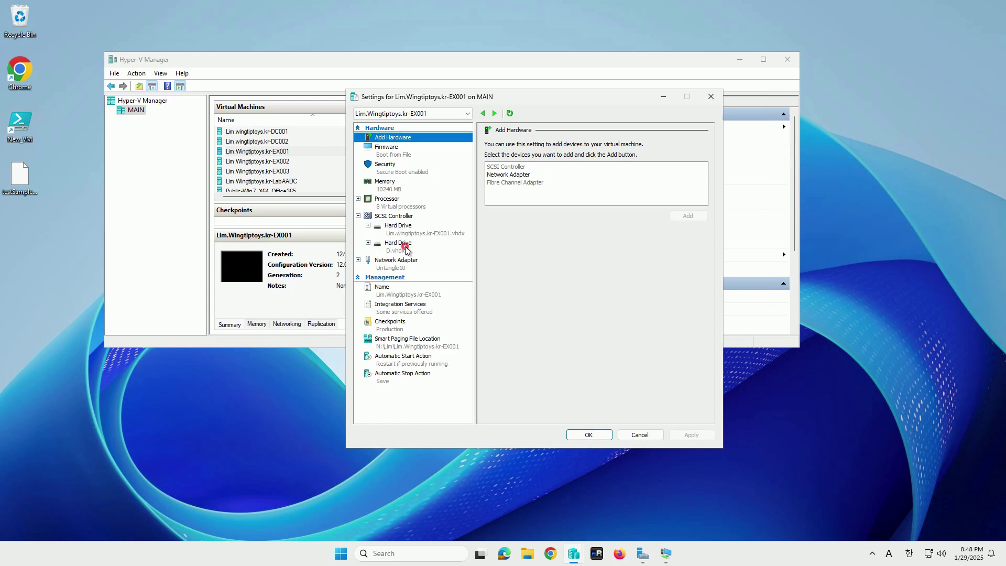
left_click(407, 246)
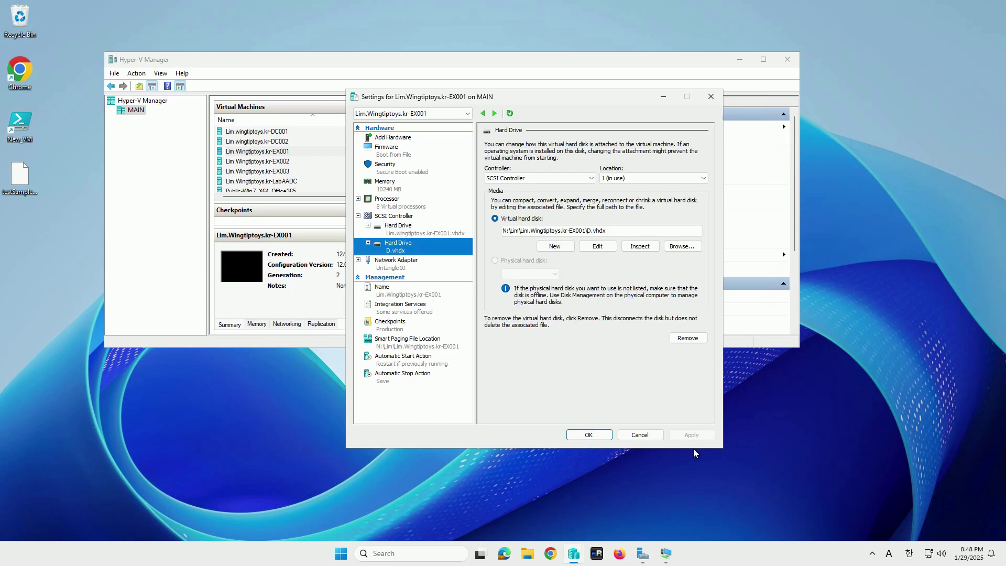
left_click(639, 435)
Check the second hard drive (d.vhdx) in the Lim.Wingtiptoys.kr-EX002 virtual machine's settings, leaving them unchanged.
right_click(288, 160)
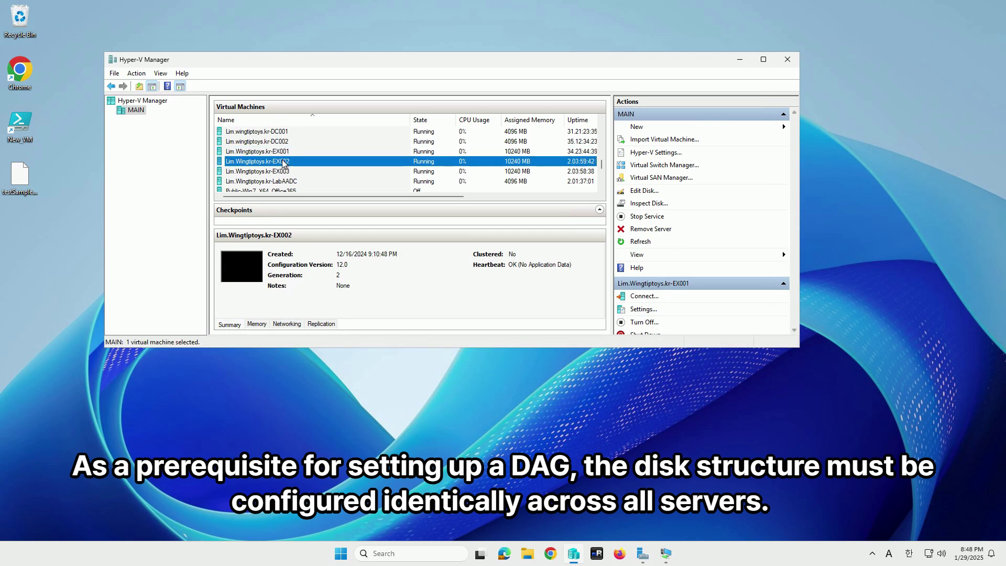
left_click(314, 183)
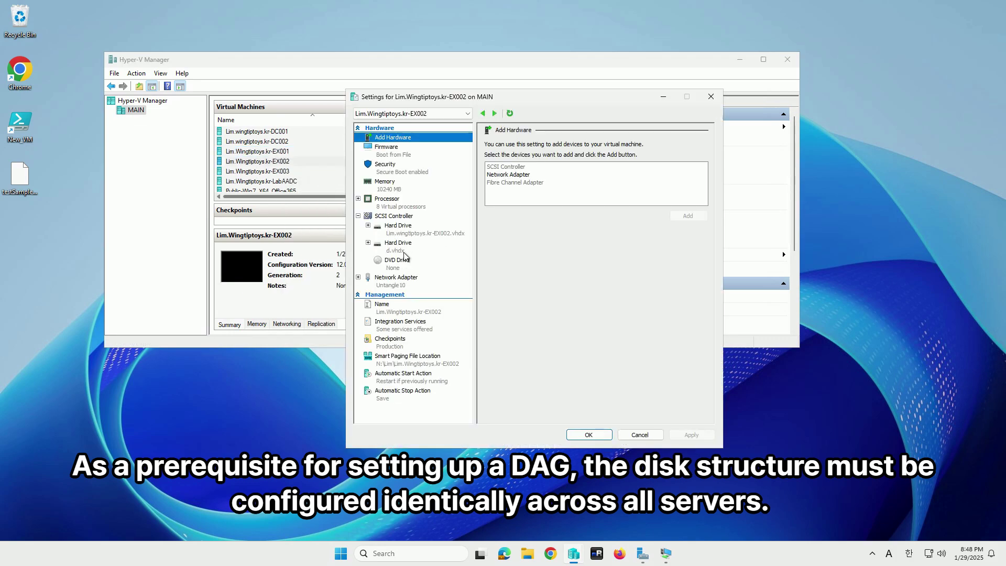
left_click(403, 251)
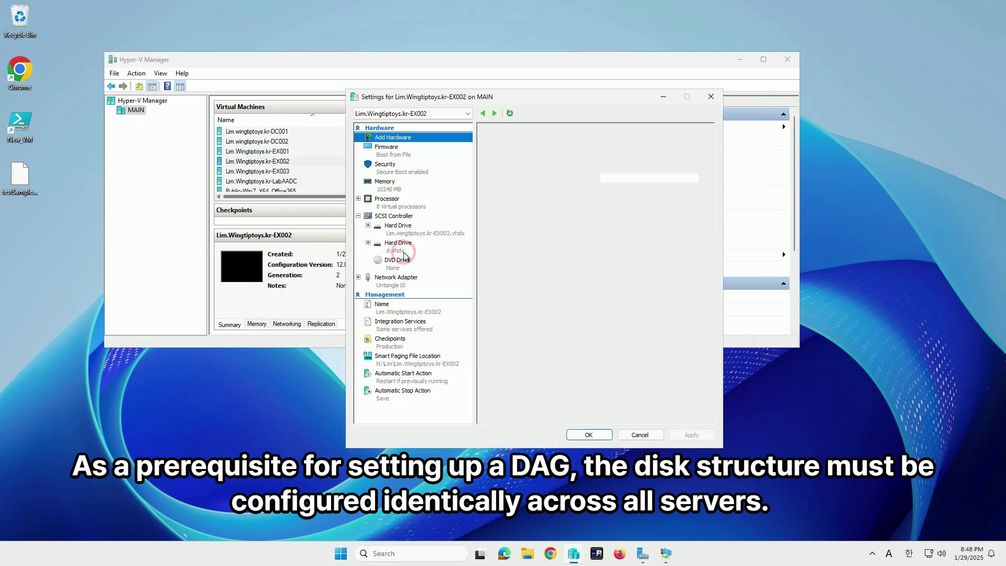
left_click(639, 435)
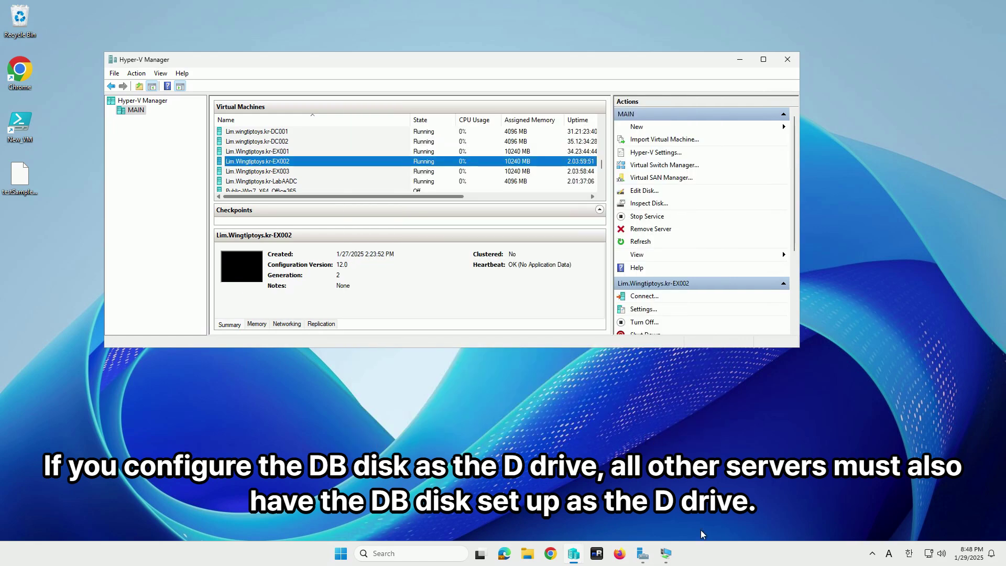
Switch to the Lim.Wingtiptoys.kr-LabAADC virtual machine and create a folder named Wit on its C: drive.
mouse_move(668, 558)
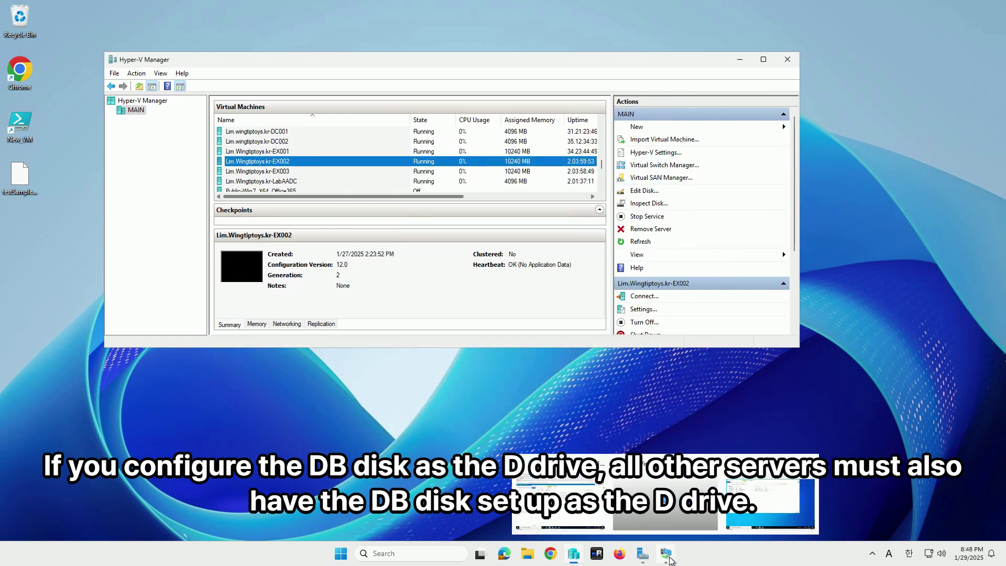
left_click(793, 513)
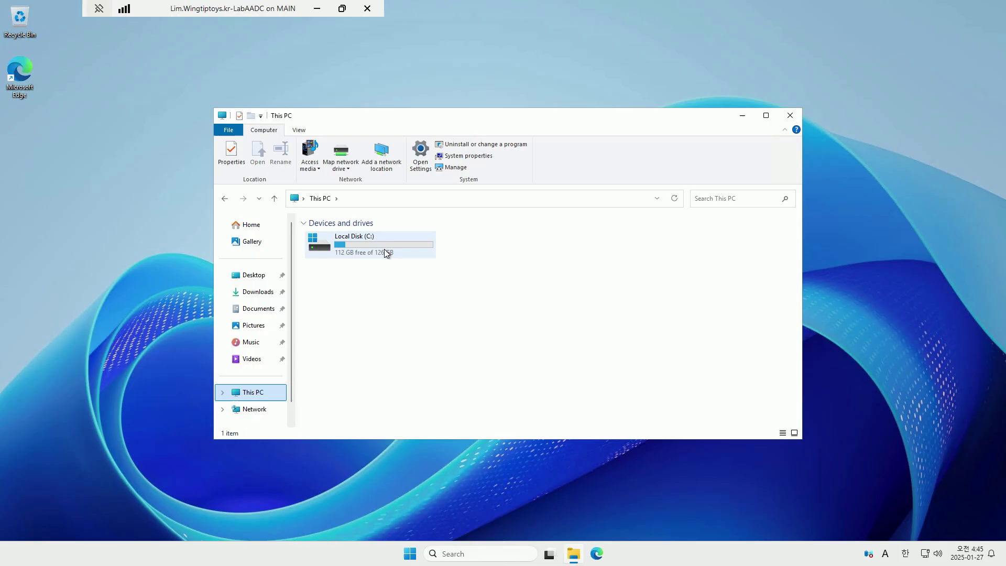
double_click(386, 253)
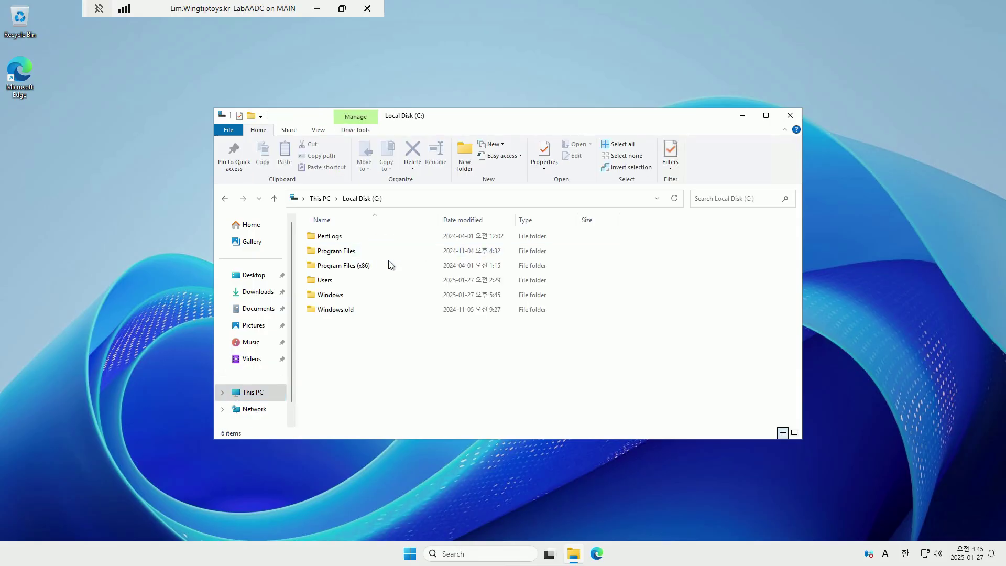
right_click(332, 343)
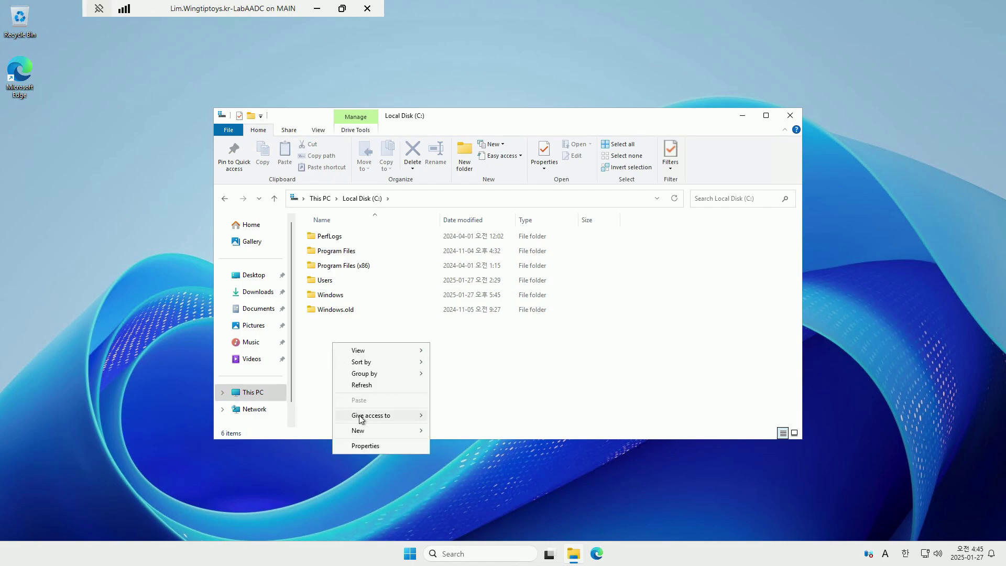
mouse_move(359, 430)
left_click(451, 432)
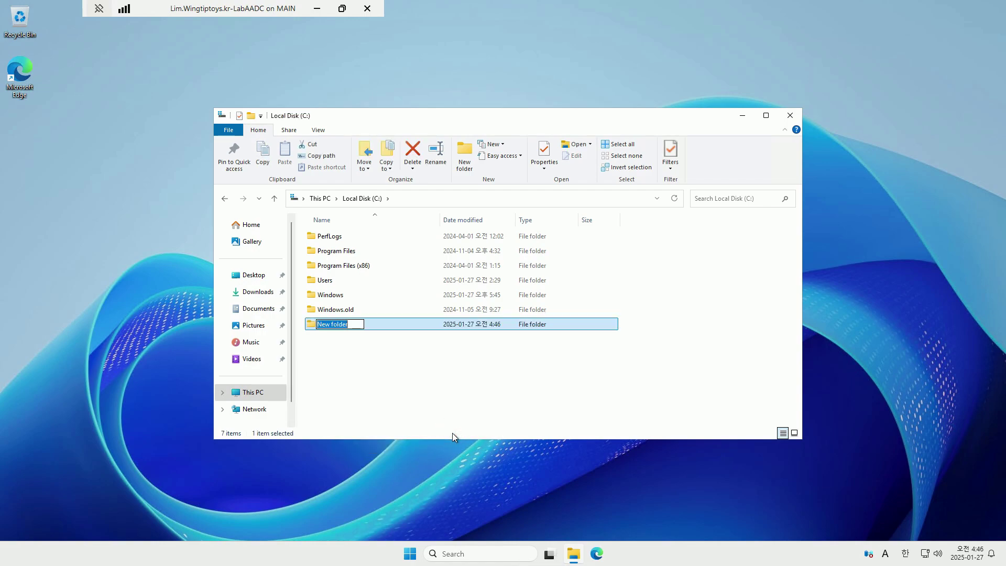
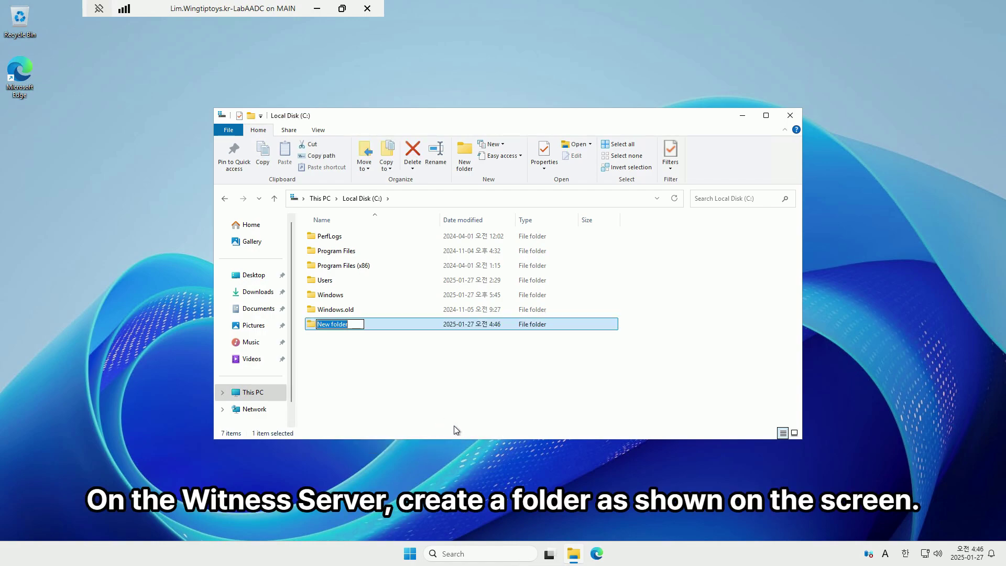
type("Wit")
key("Return")
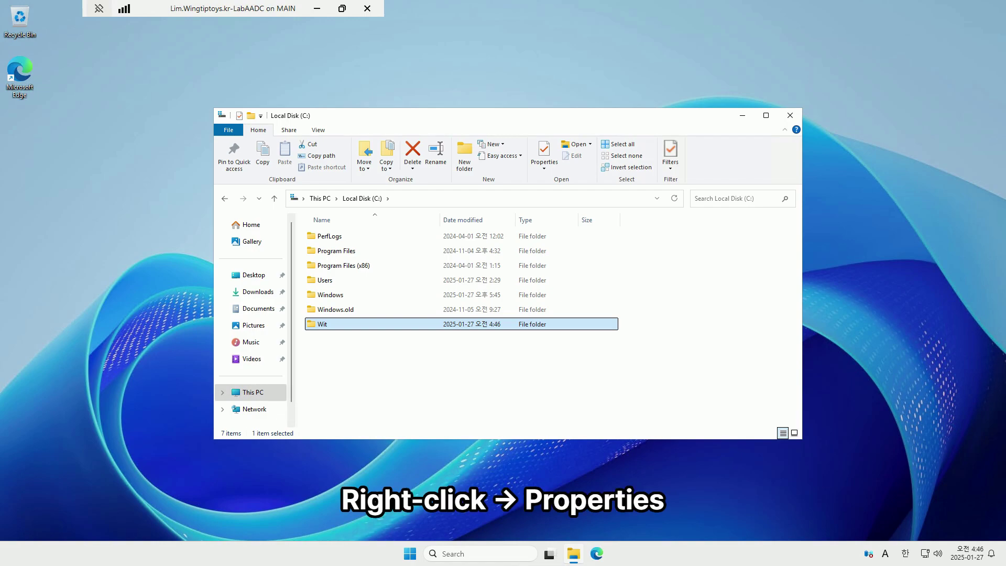
Add the Exchange Trusted Subsystem group to the Wit folder's network sharing list, looking it up with "exchange tru".
right_click(325, 325)
left_click(364, 525)
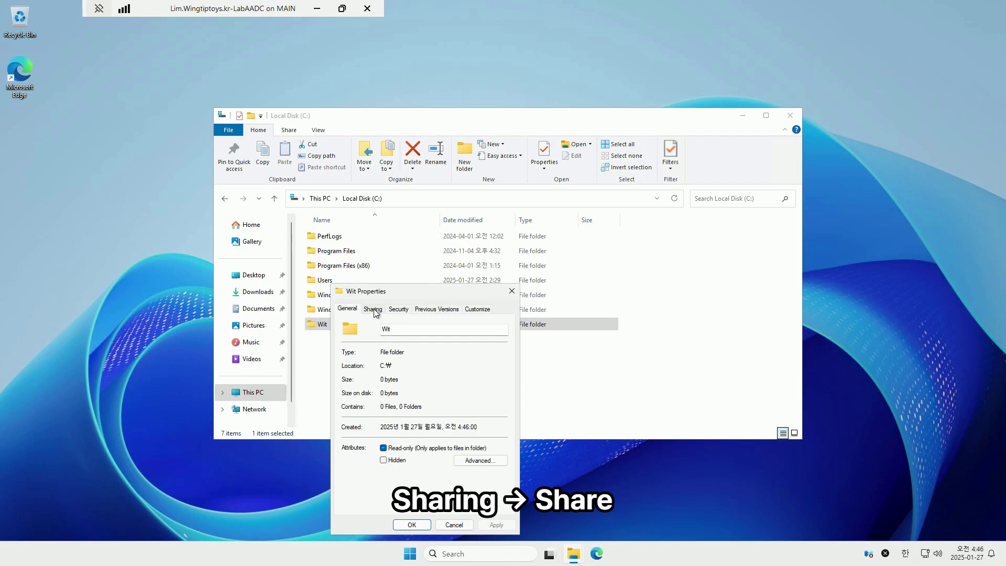
left_click(373, 310)
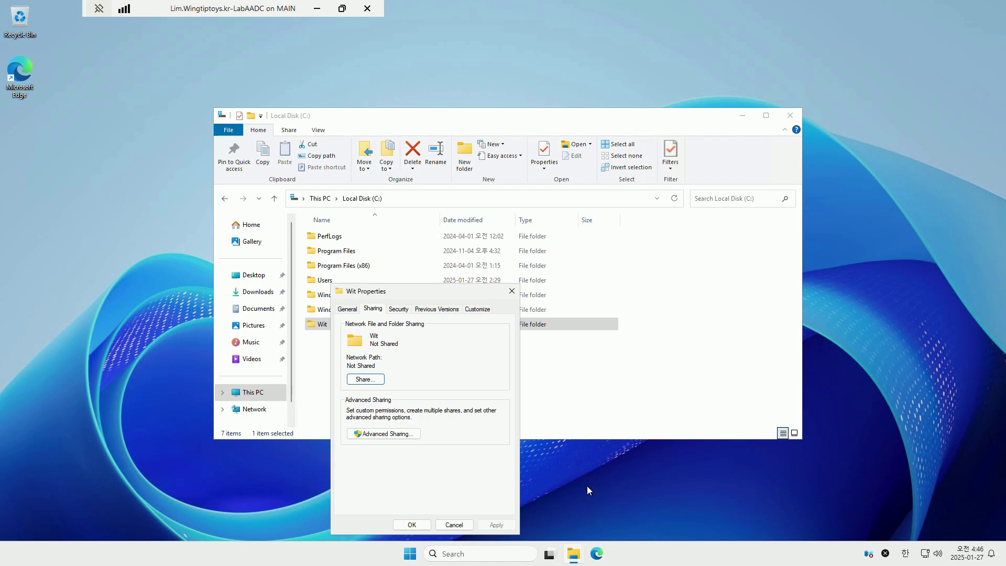
left_click(369, 378)
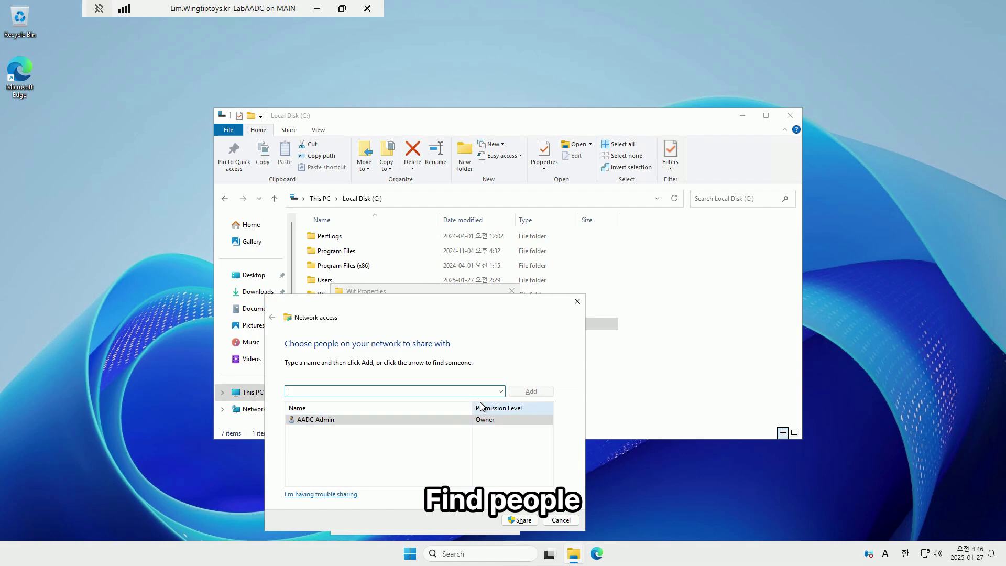
left_click(499, 391)
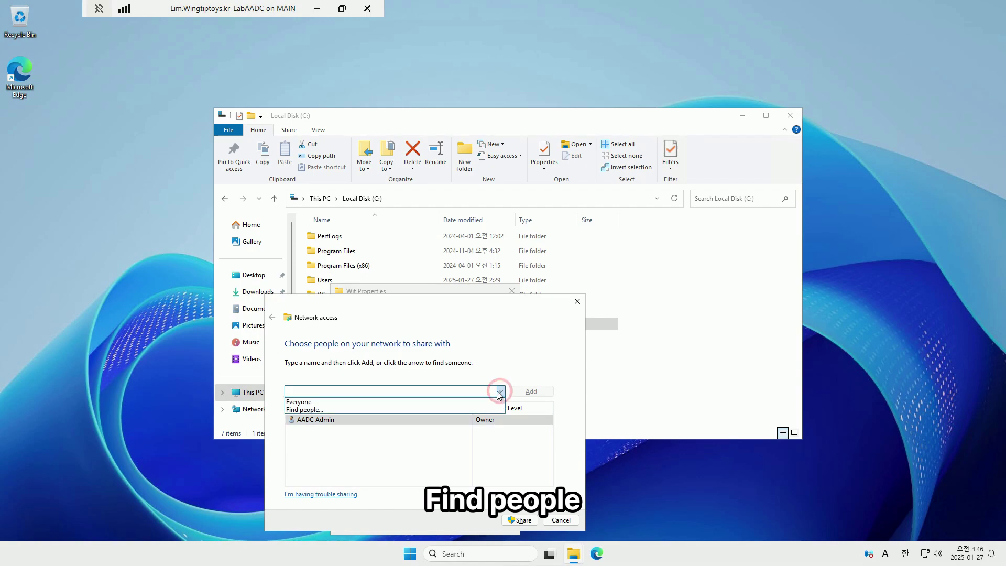
left_click(303, 409)
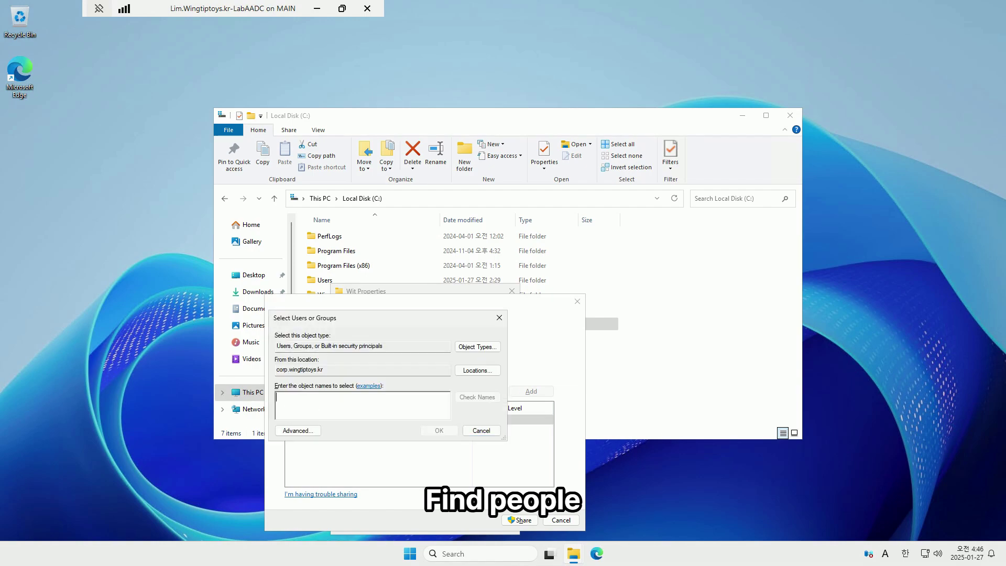
left_click(353, 405)
type("excha")
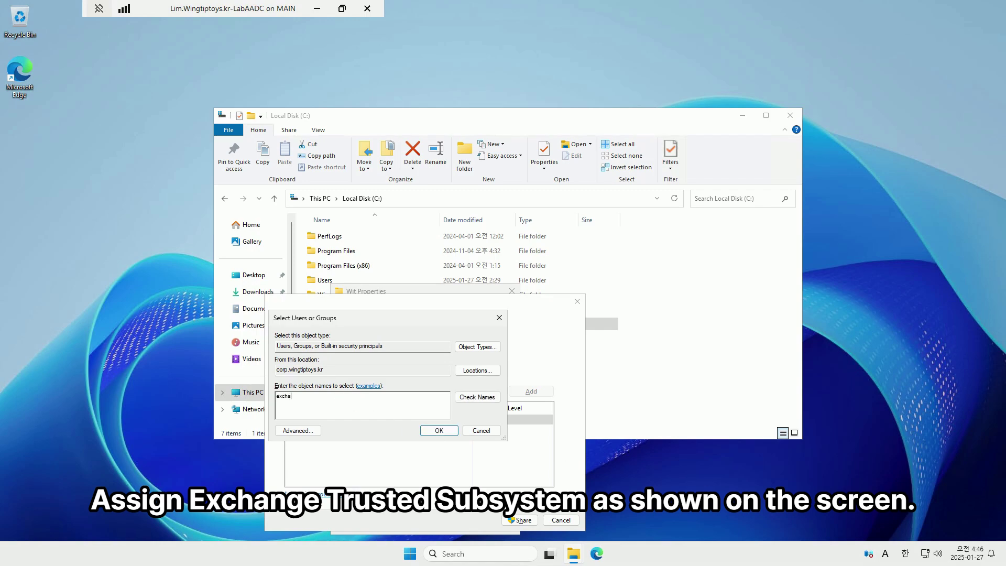
type("nge tru")
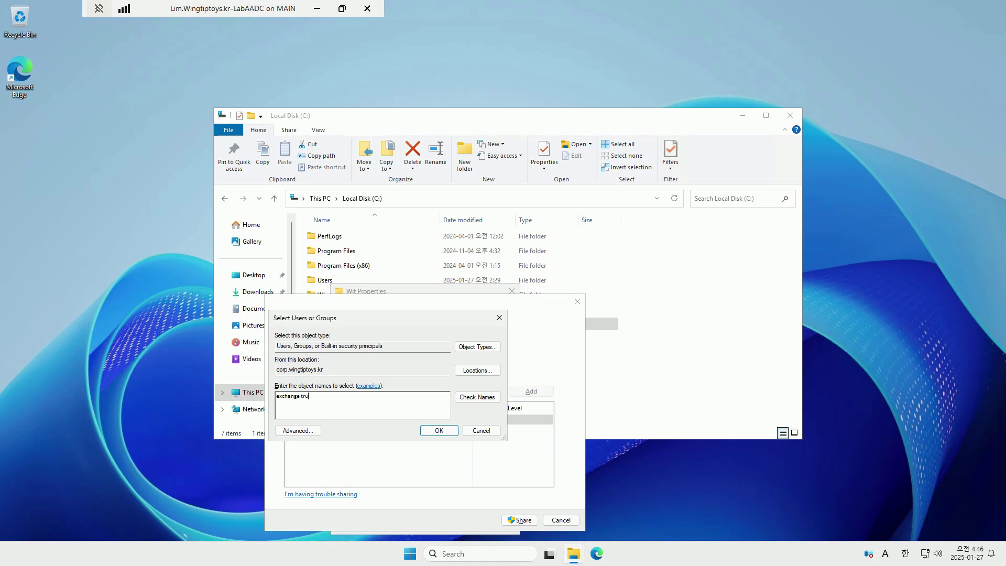
left_click(478, 397)
left_click(434, 430)
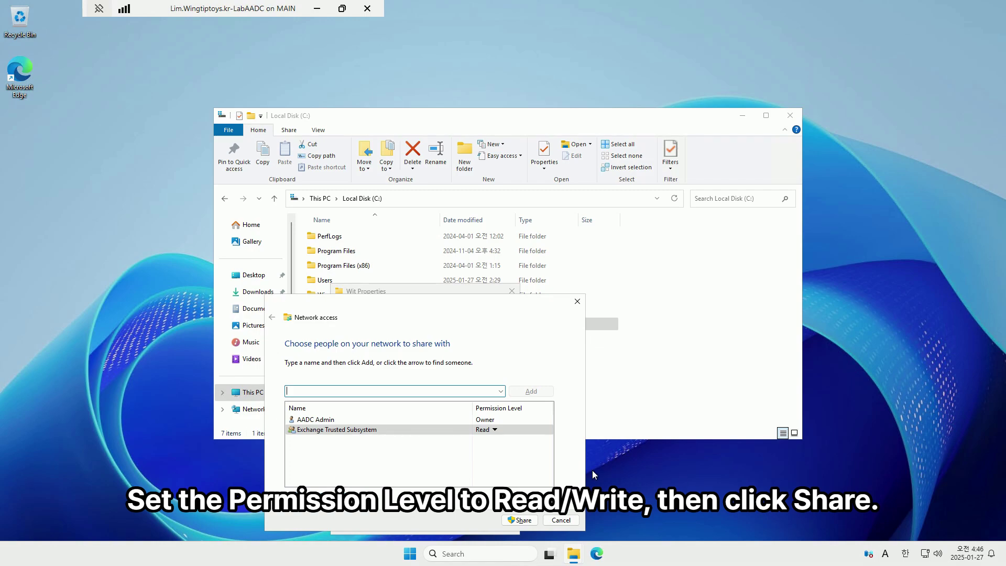
Give Exchange Trusted Subsystem the Read/Write permission level, share the Wit folder and close its properties.
left_click(491, 429)
left_click(520, 444)
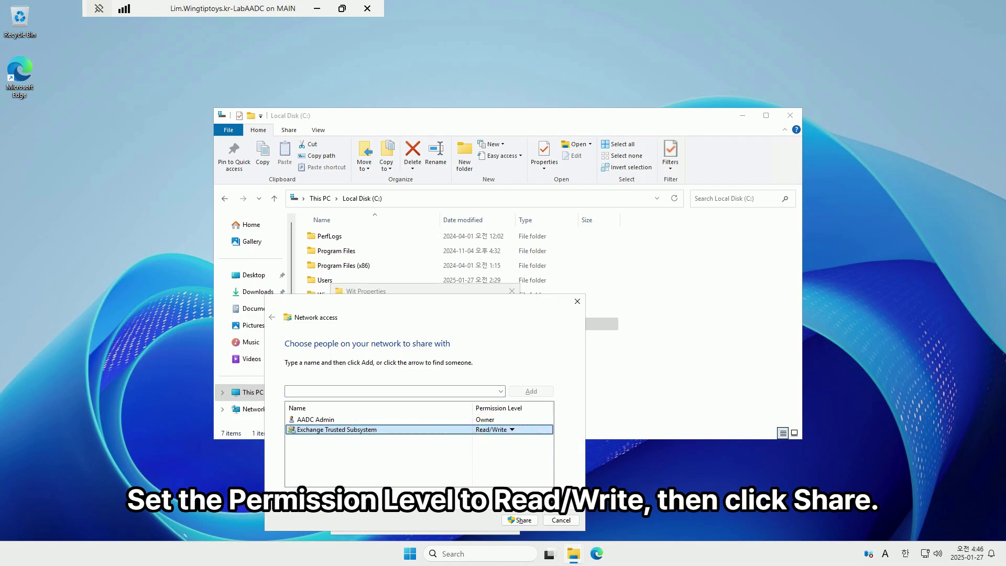
left_click(520, 520)
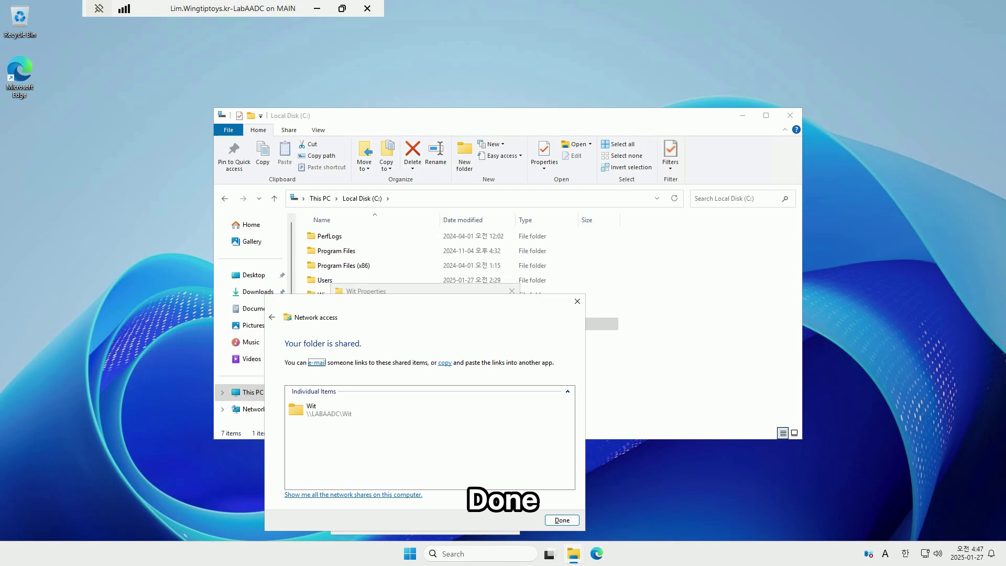
left_click(561, 520)
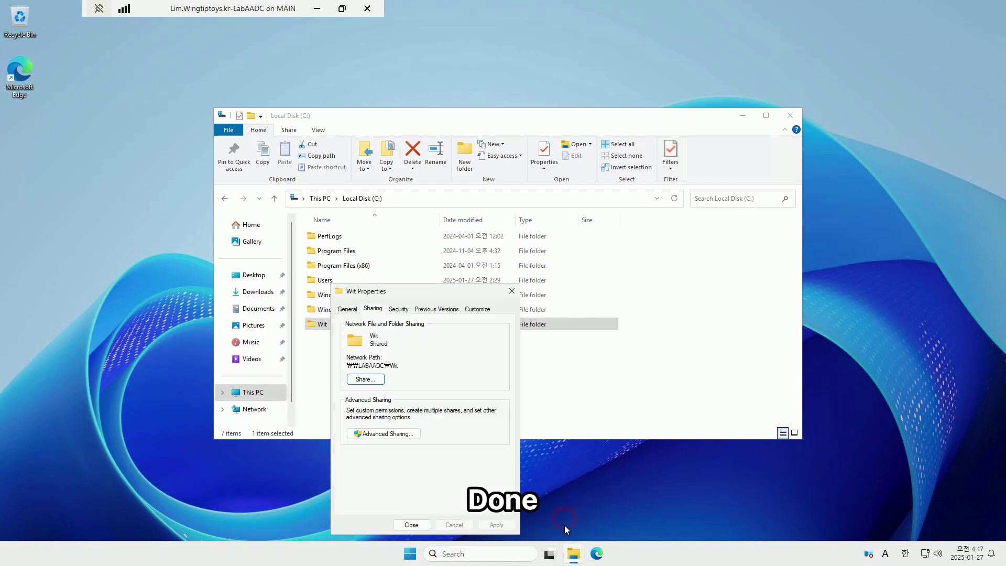
left_click(411, 523)
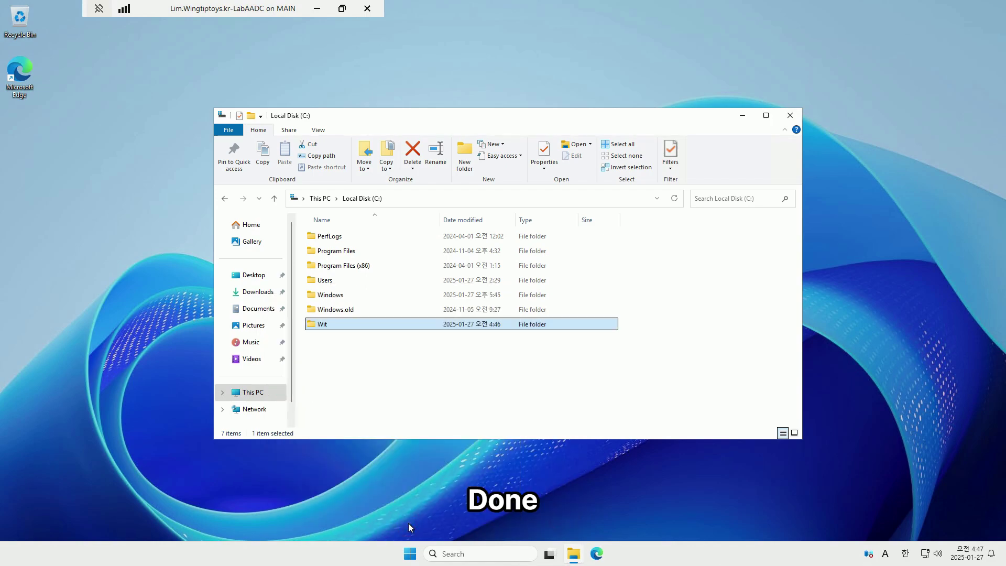
Open Computer Management and show the Groups under Local Users and Groups.
right_click(410, 553)
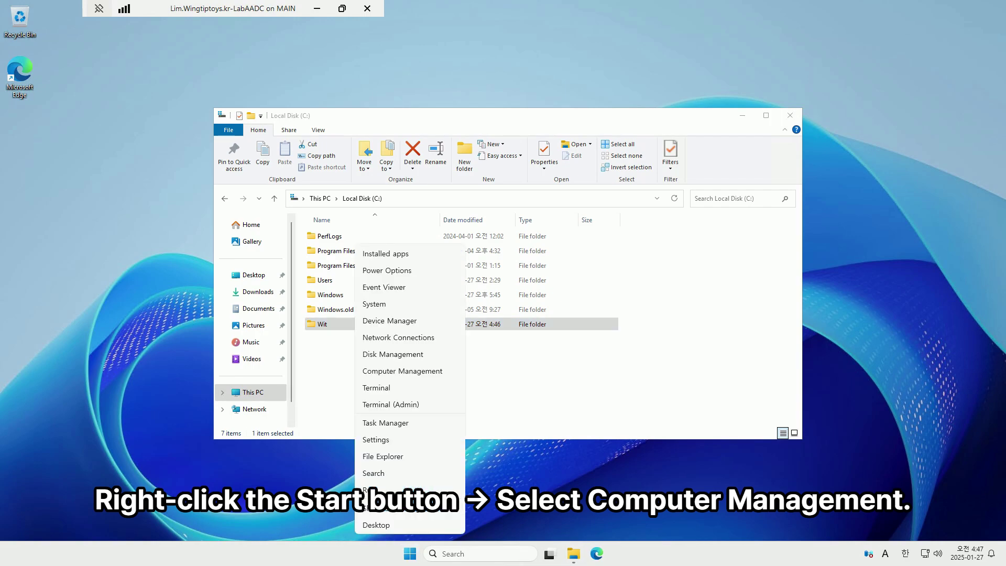
left_click(420, 371)
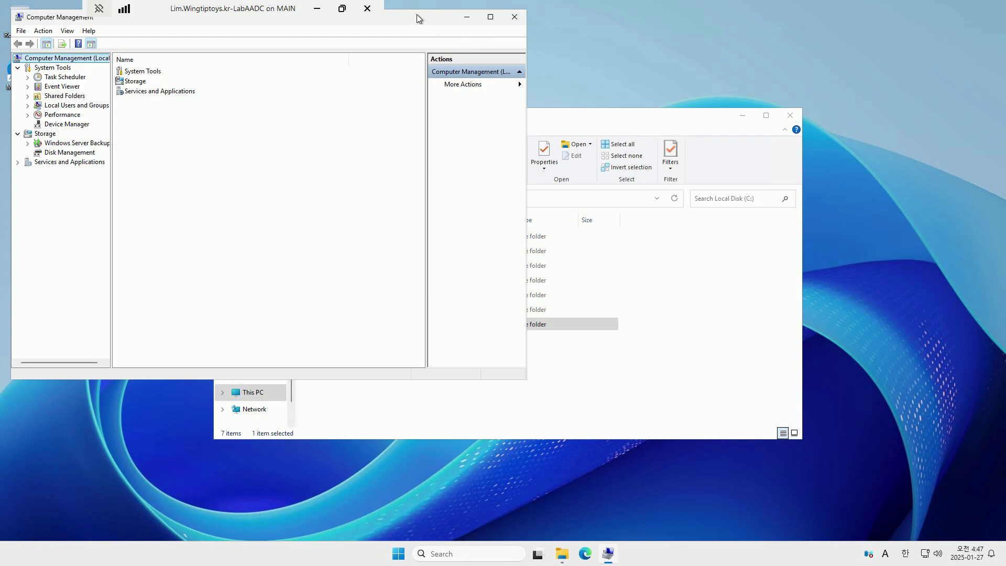
left_click_drag(417, 17, 618, 116)
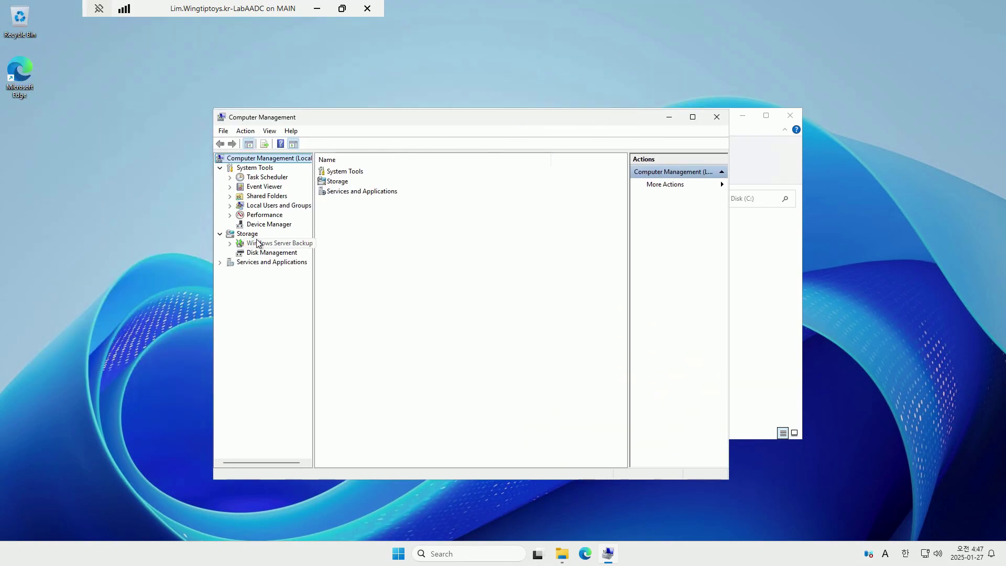
left_click(276, 206)
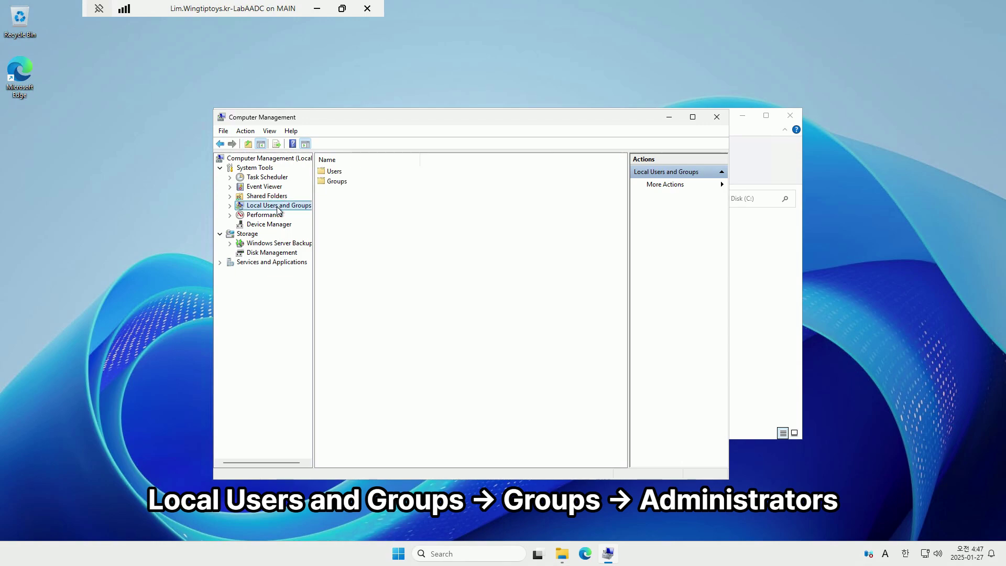
double_click(277, 207)
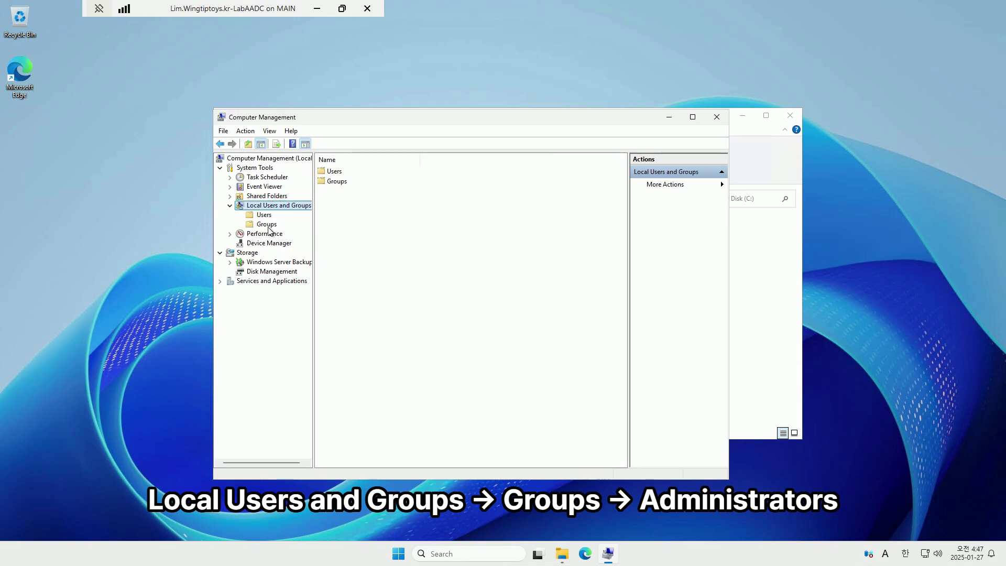
left_click(267, 225)
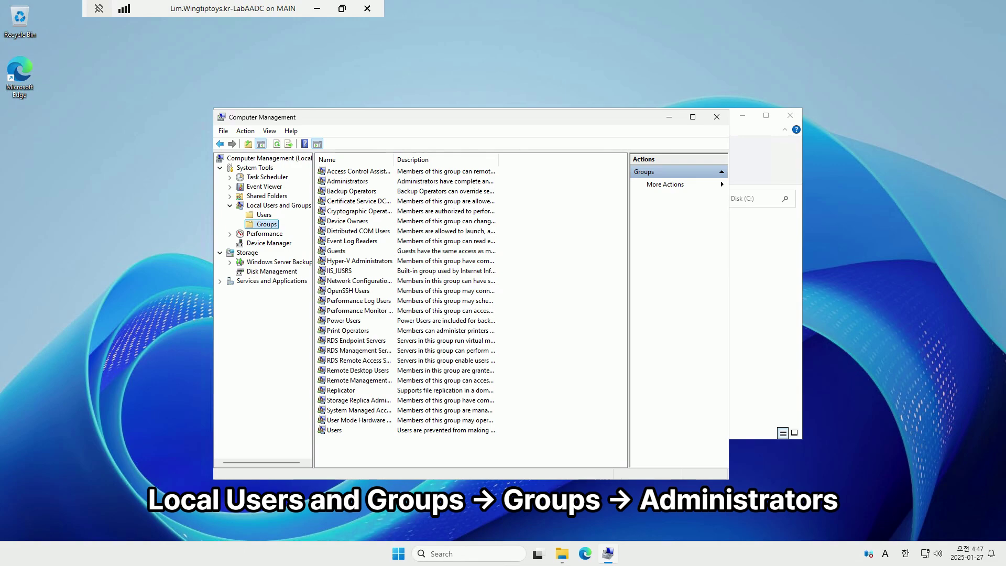
Add Exchange Trusted Subsystem to the local Administrators group, looking it up with "exchange trus", and apply the membership change.
left_click(345, 181)
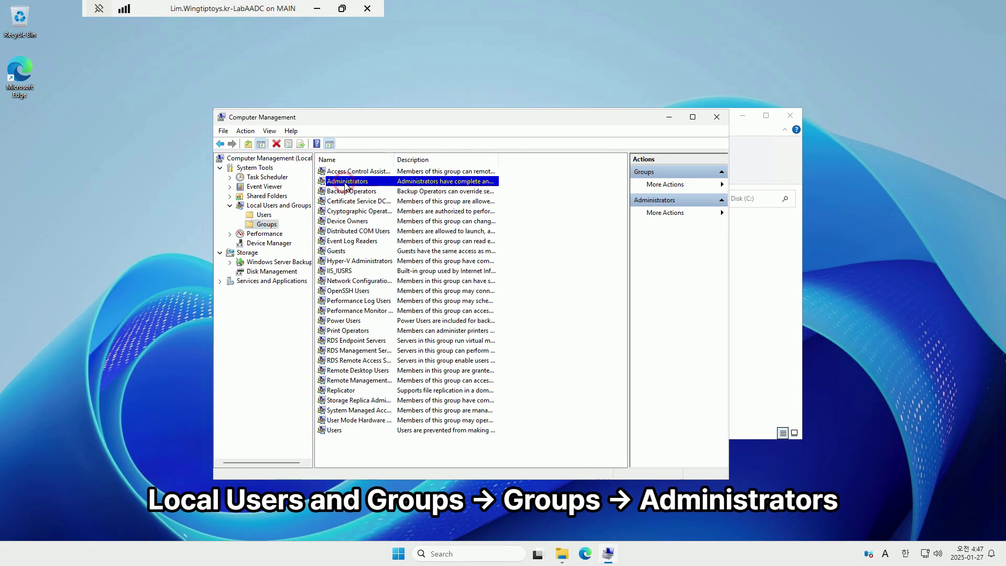
double_click(345, 183)
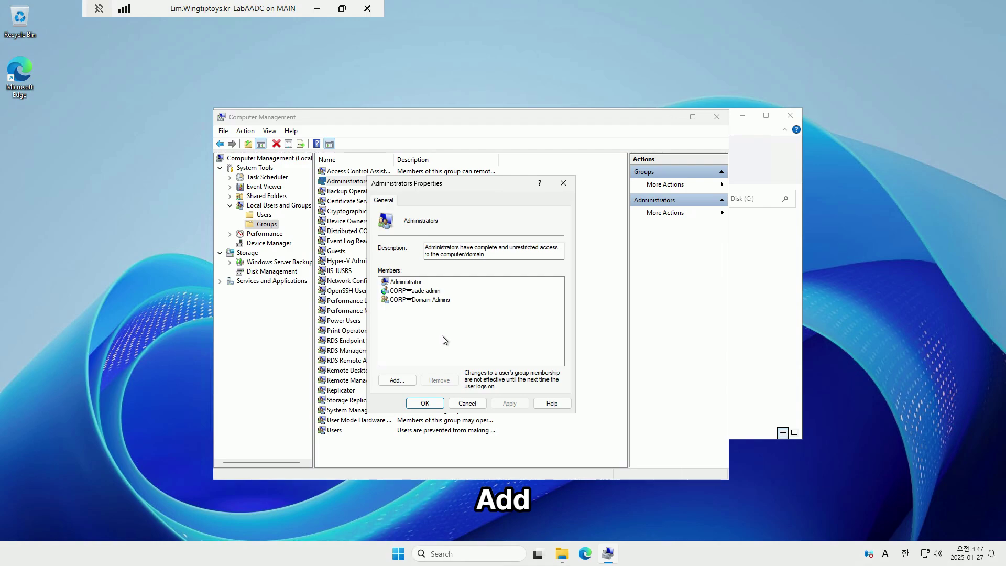
left_click(396, 381)
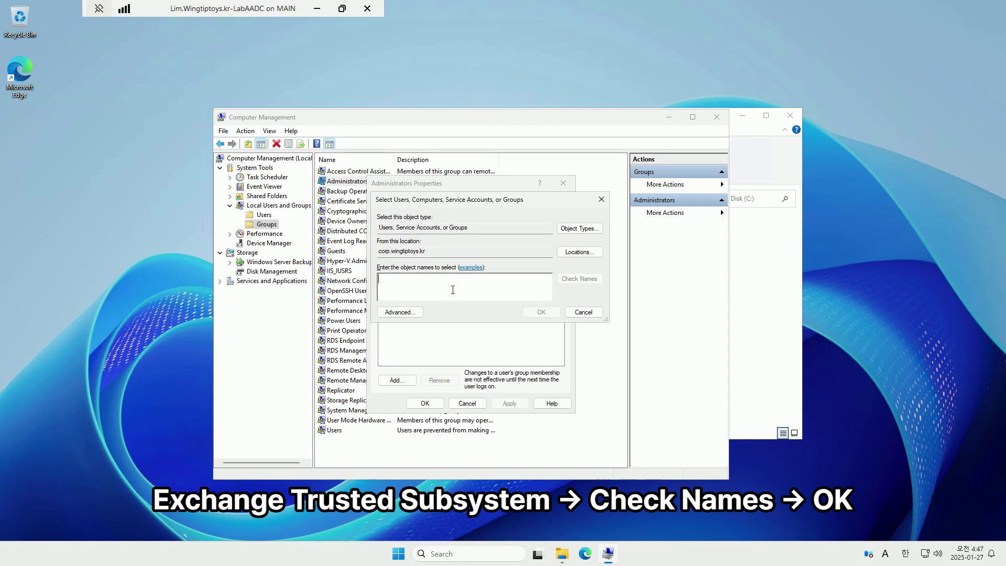
type("exchange trus")
left_click(579, 278)
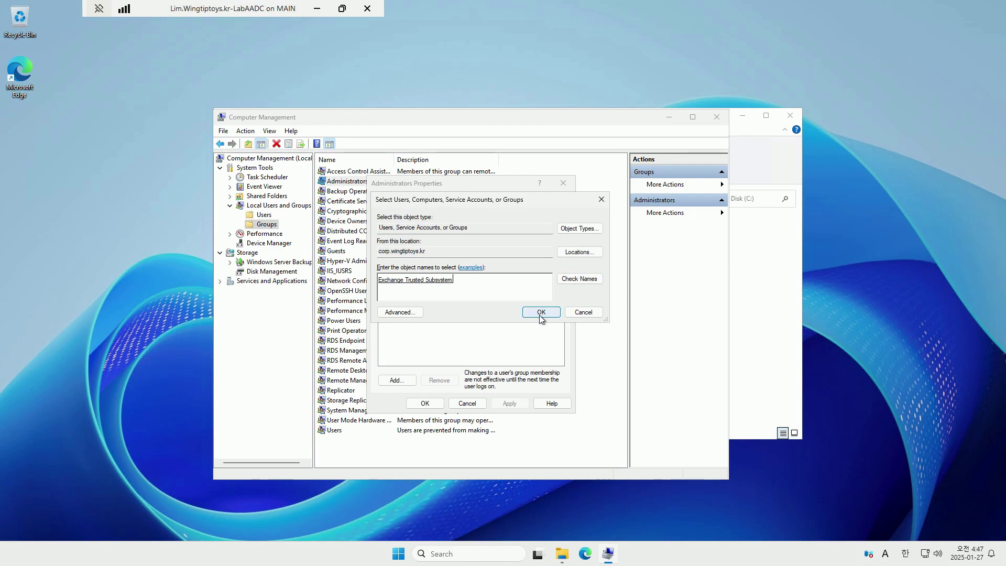
left_click(541, 312)
left_click(516, 404)
left_click(422, 404)
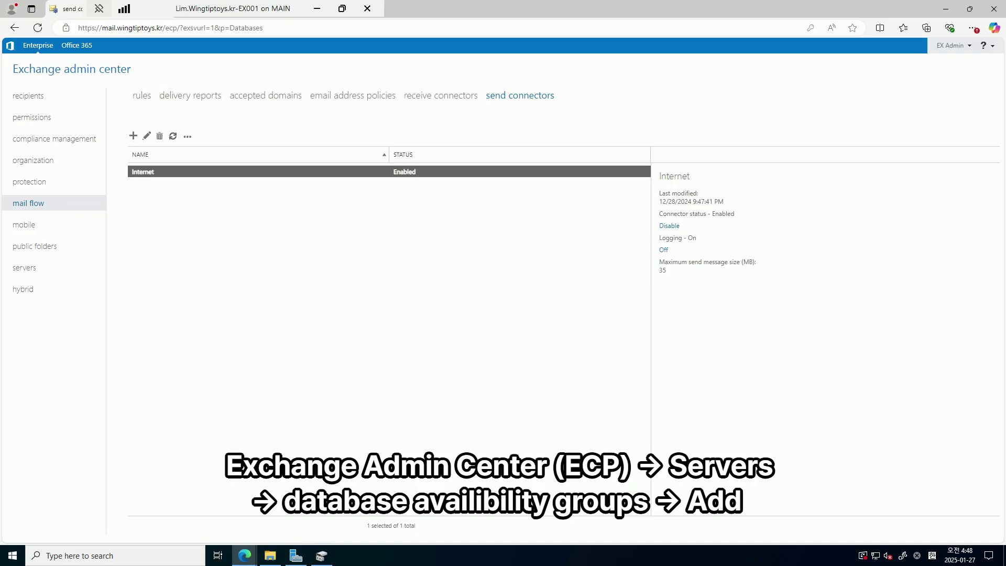
In the Exchange admin center on EX001, create database availability group DAG1 with witness server LABAADC and witness directory c:\wit.
left_click(26, 270)
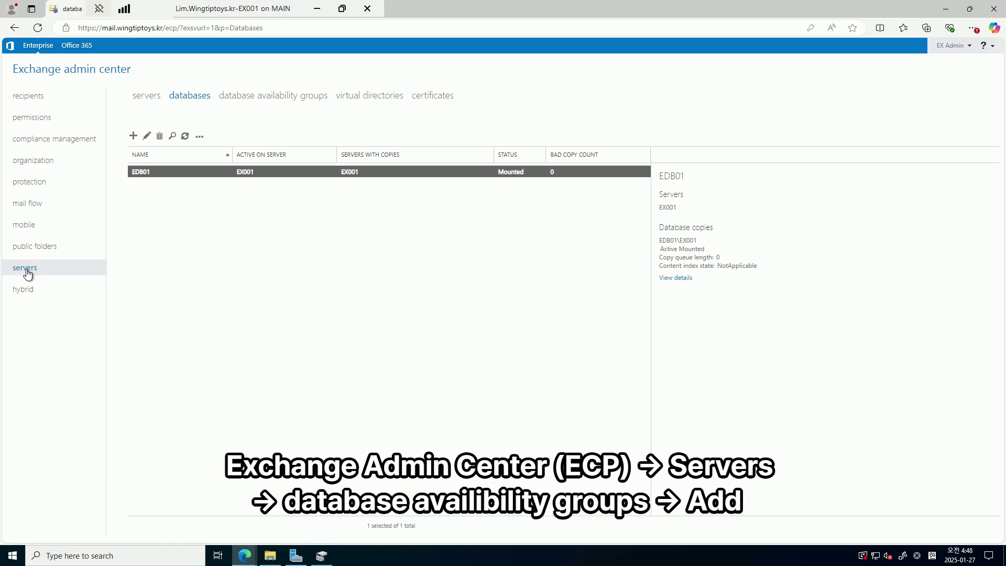
left_click(302, 97)
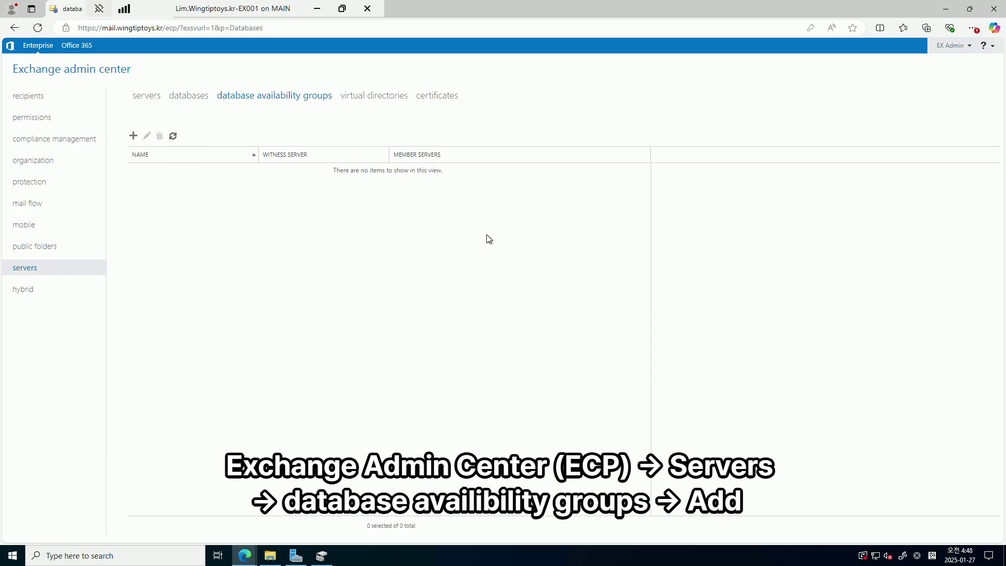
left_click(133, 136)
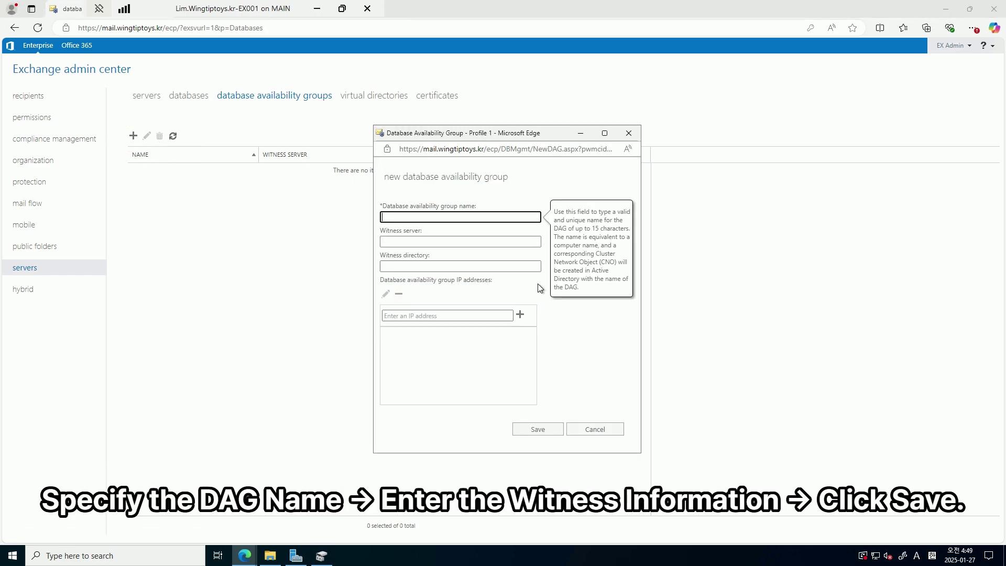
type("DAG1")
key("Tab")
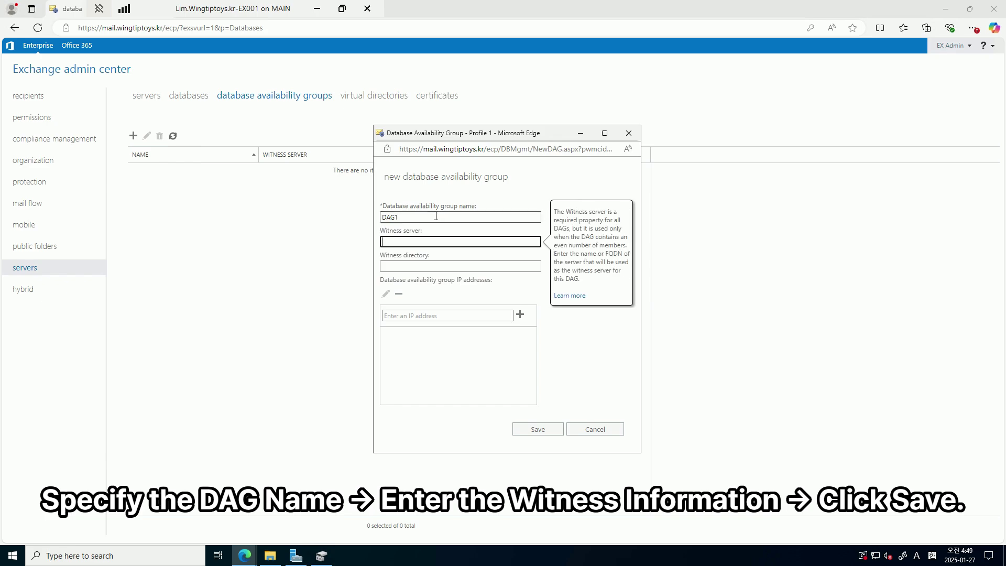
type("LABAADC")
key("Tab")
left_click(452, 267)
type("c:\\wit")
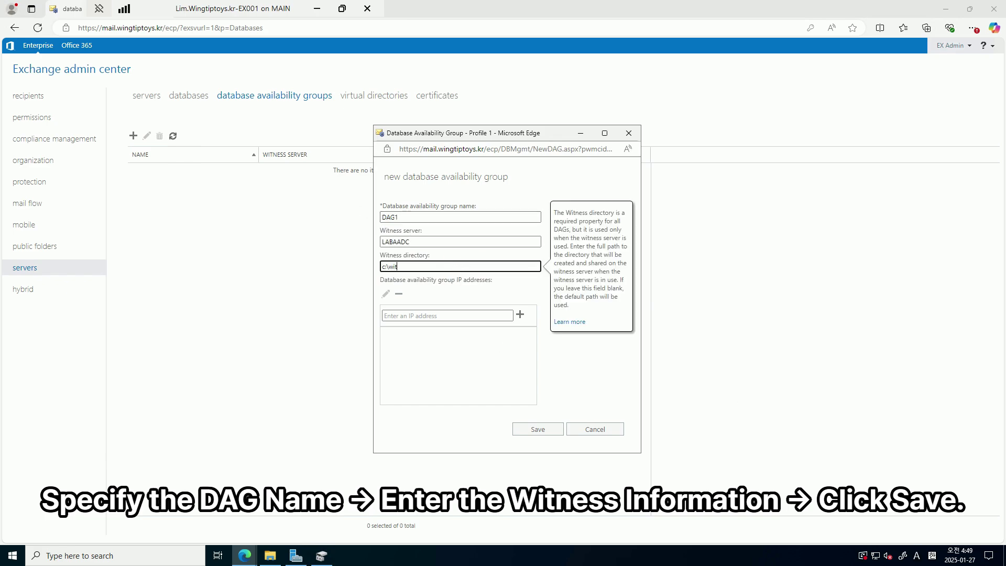
left_click(538, 430)
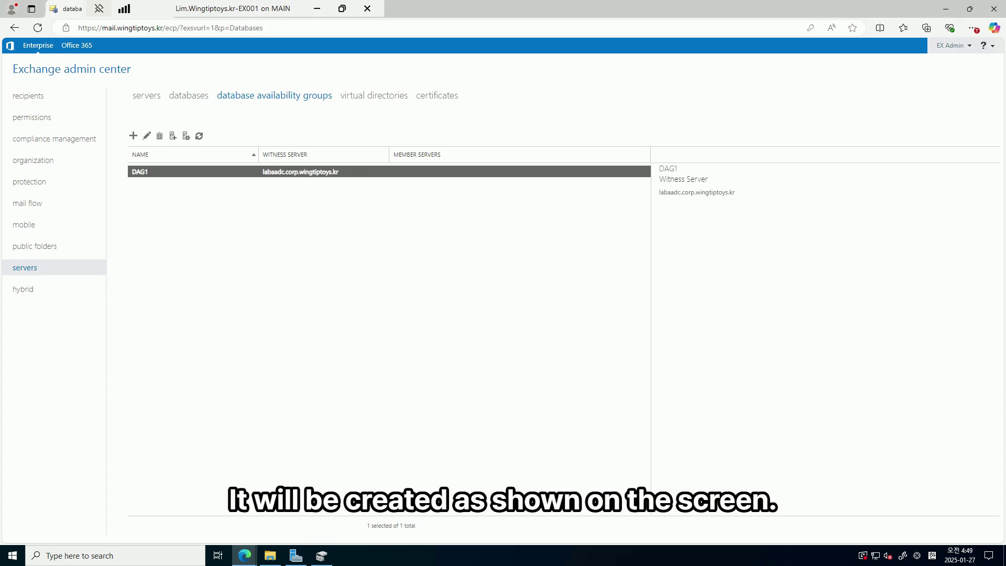
Add server EX001 to DAG1's membership and save the change.
left_click(187, 137)
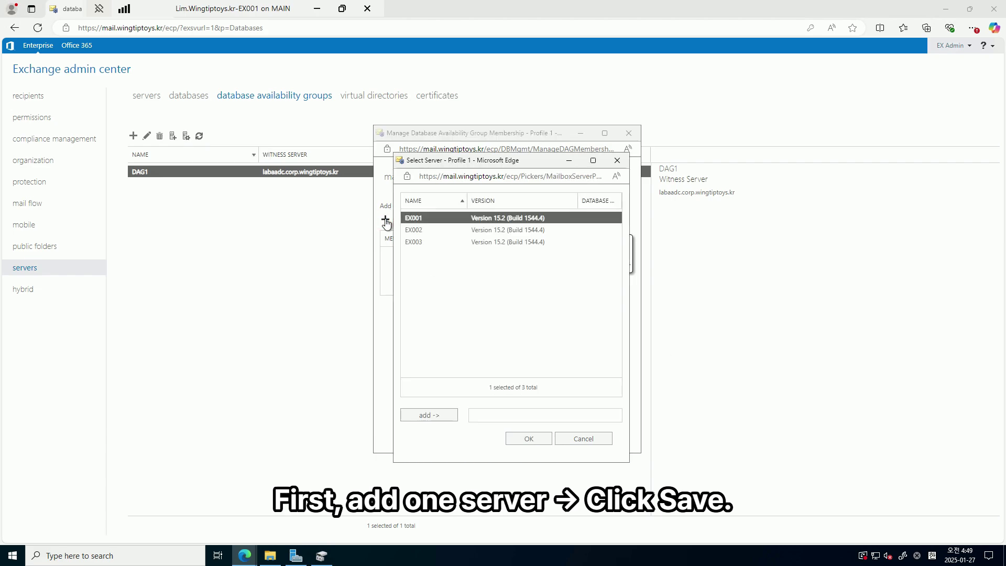
double_click(448, 218)
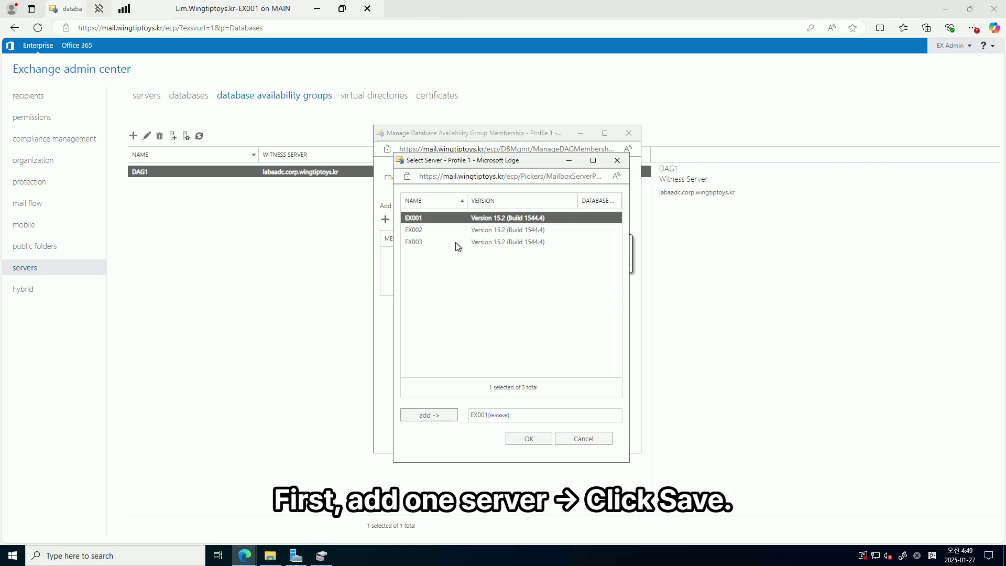
left_click(524, 440)
left_click(544, 430)
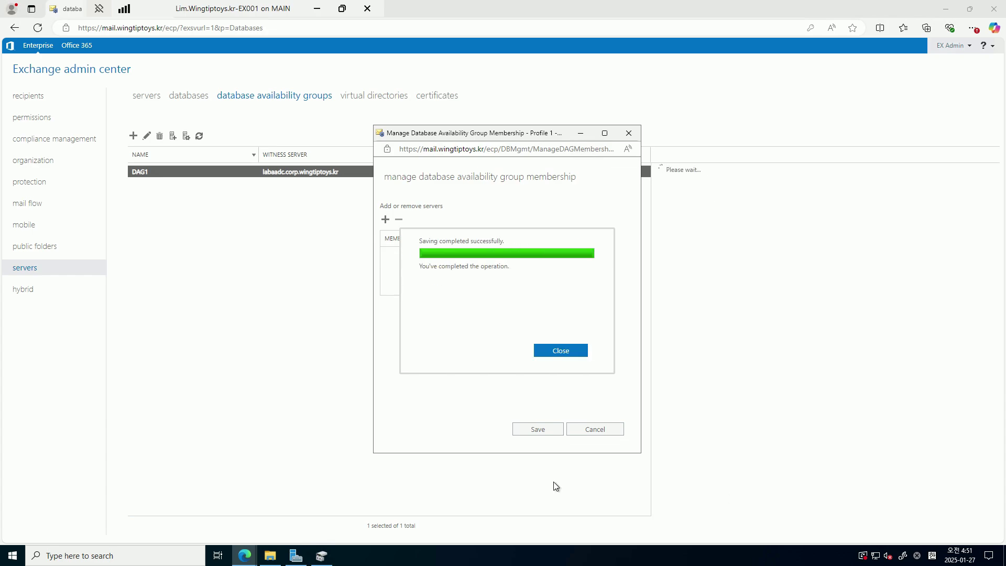
left_click(574, 352)
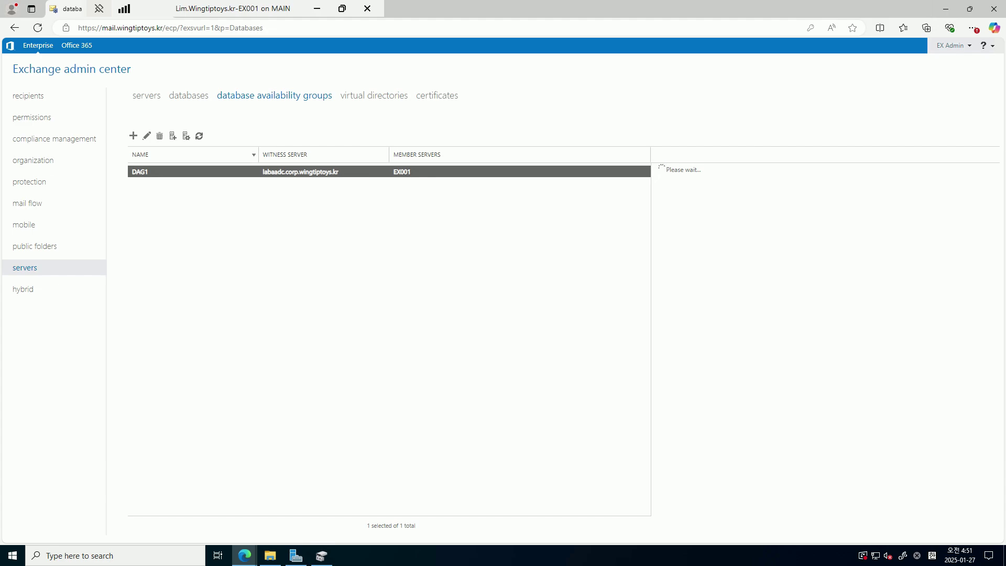
Add the remaining servers EX002 and EX003 to DAG1's membership and save the change.
left_click(173, 136)
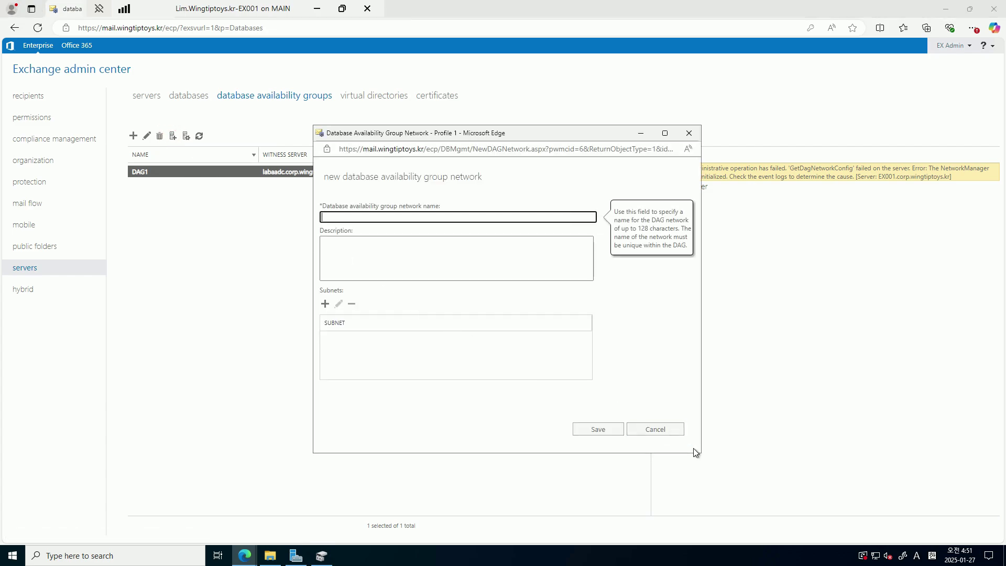
left_click(663, 431)
left_click(185, 136)
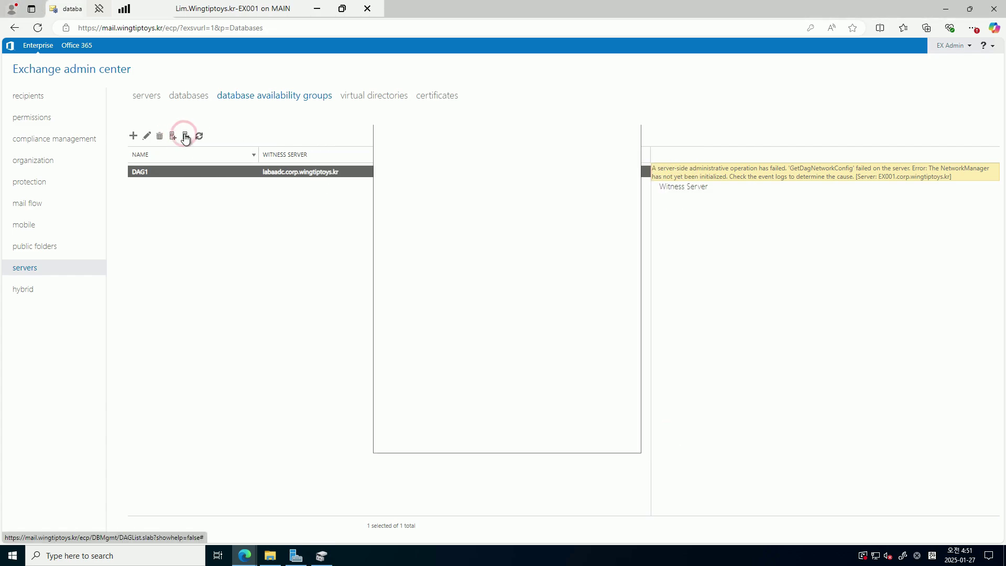
left_click(385, 220)
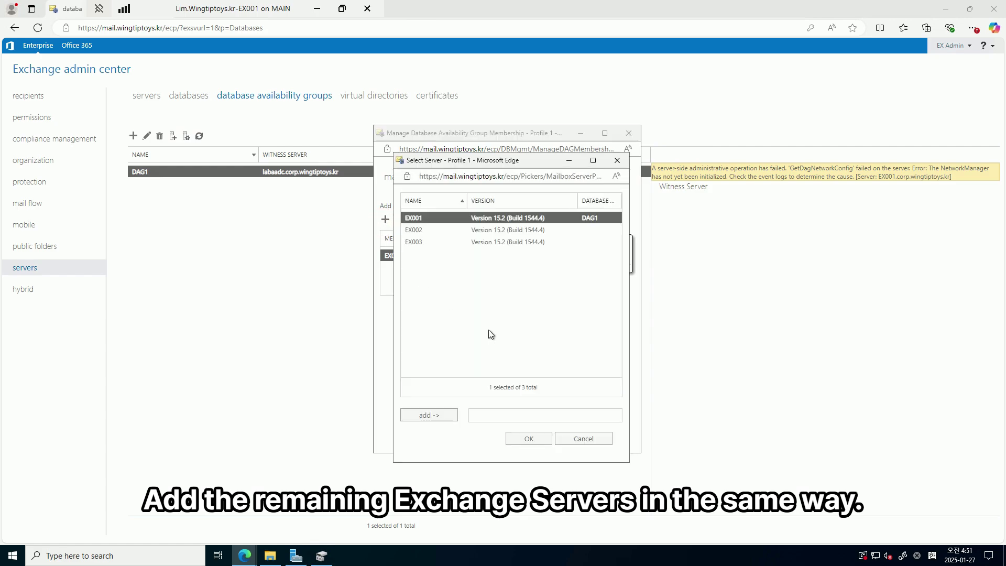
double_click(448, 230)
left_click(451, 241)
double_click(452, 242)
left_click(522, 438)
left_click(546, 434)
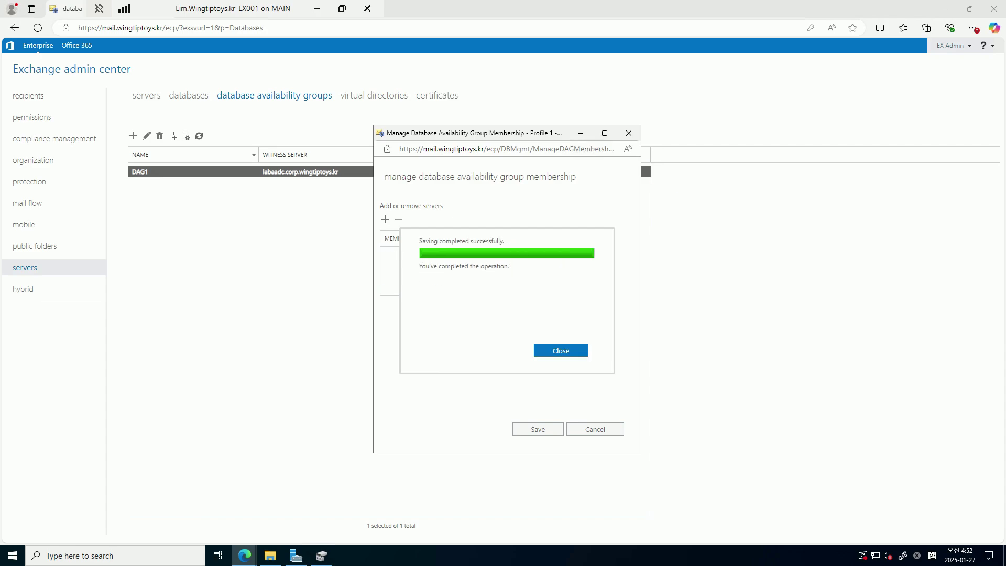
left_click(556, 350)
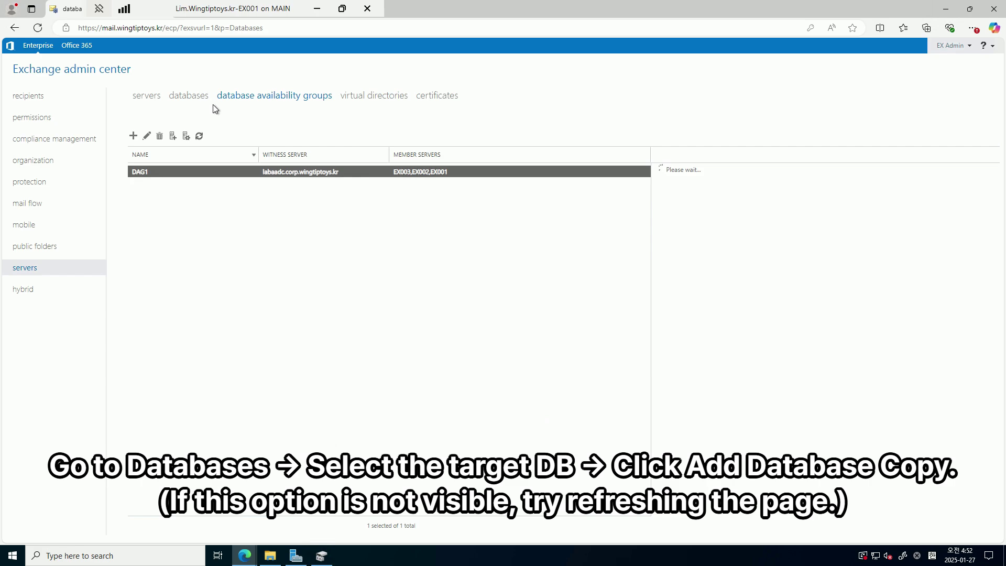
Try to add a copy of mailbox database EDB01 on server EX002.
left_click(193, 100)
left_click(185, 135)
left_click(214, 172)
left_click(185, 136)
left_click(200, 136)
left_click(241, 156)
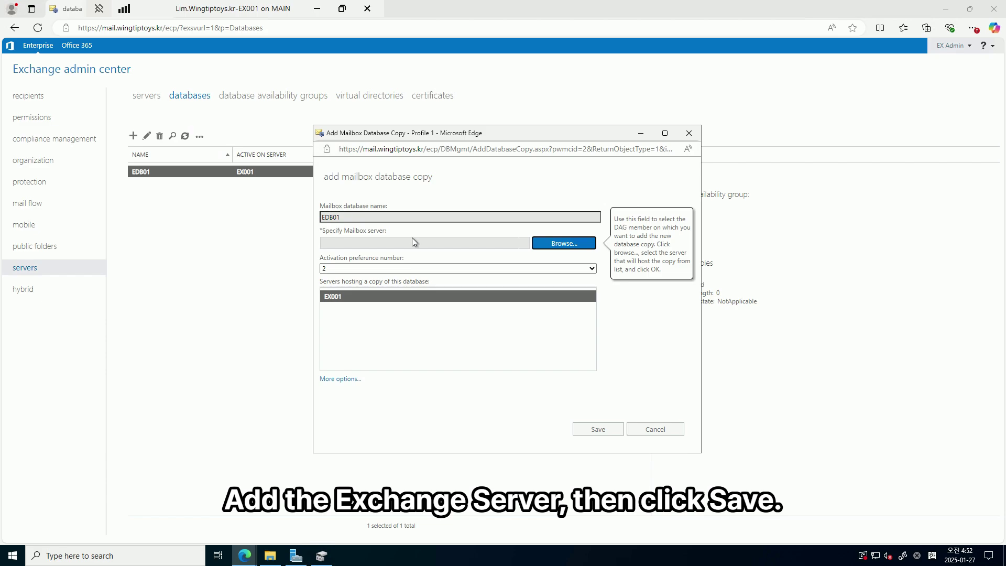
left_click(575, 245)
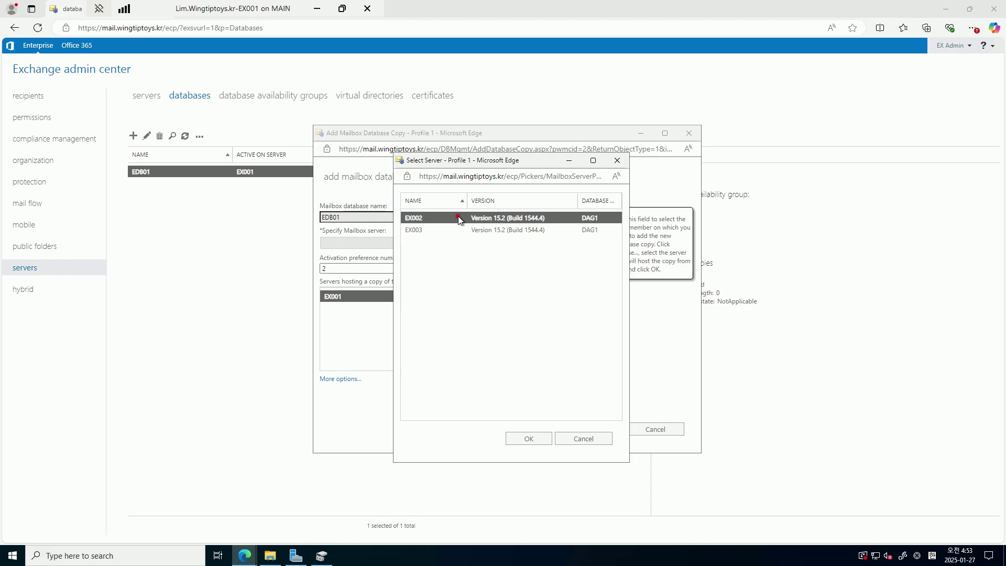
double_click(458, 217)
left_click(599, 429)
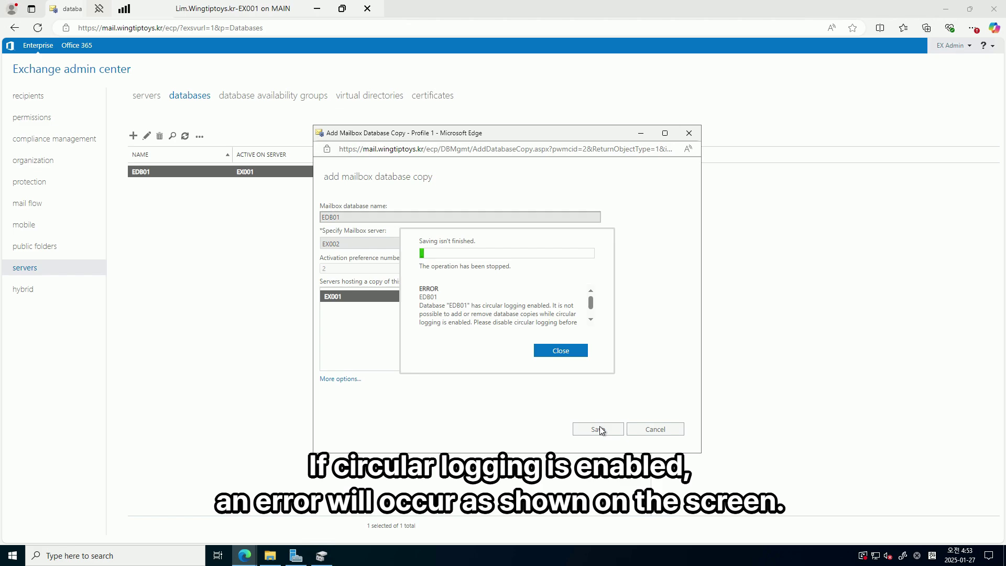
left_click(570, 348)
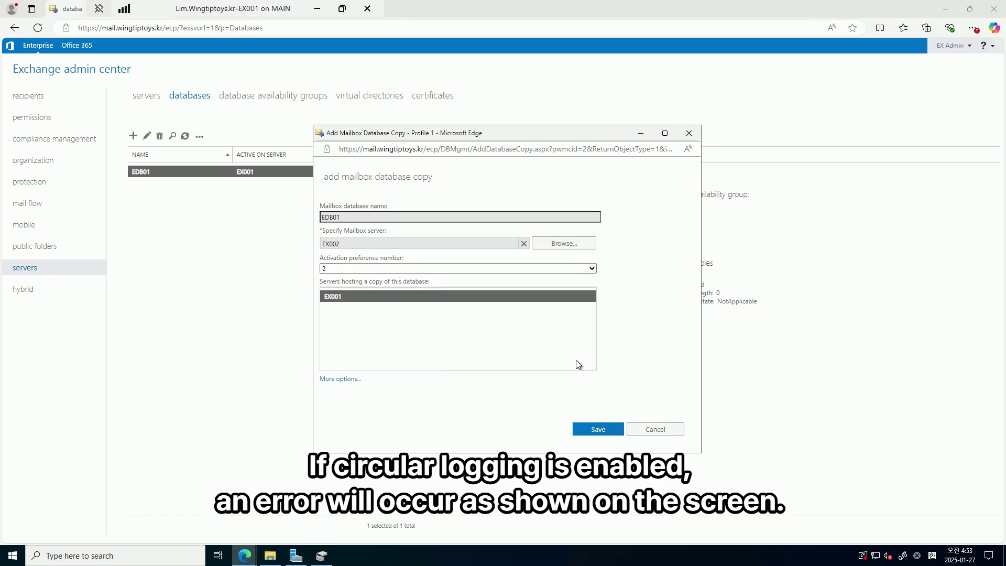
left_click(649, 428)
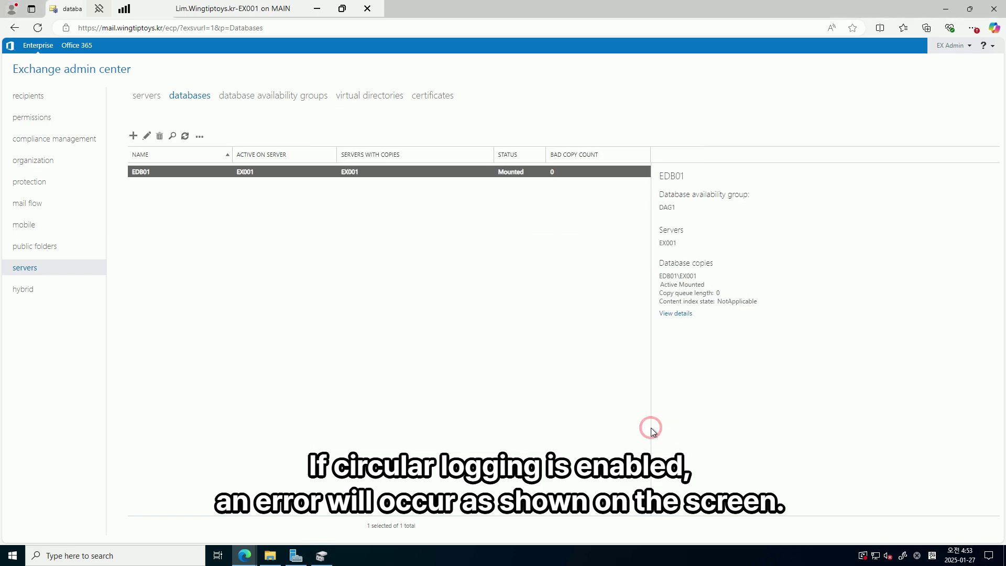
Disable circular logging in EDB01's maintenance settings and dismount the database.
double_click(351, 178)
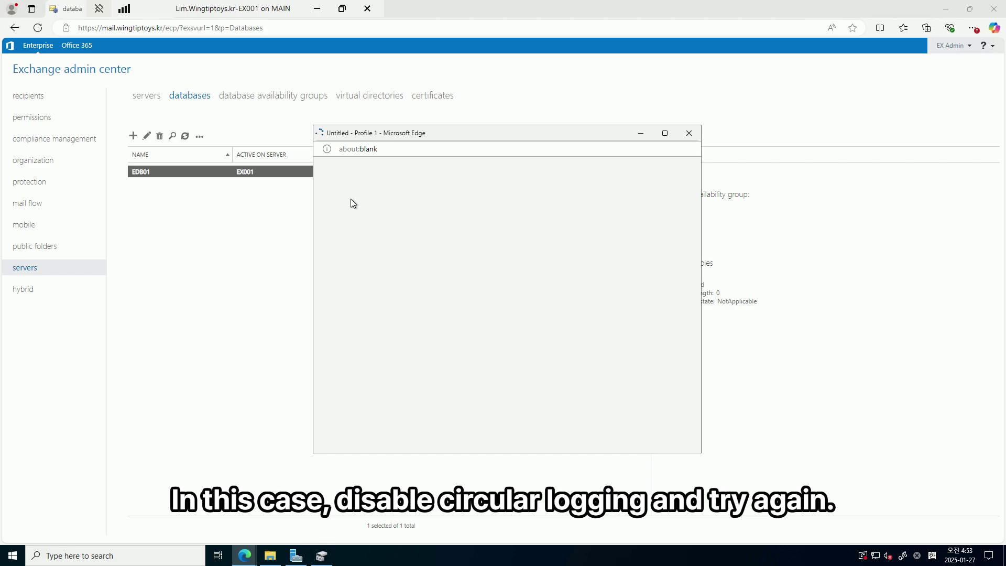
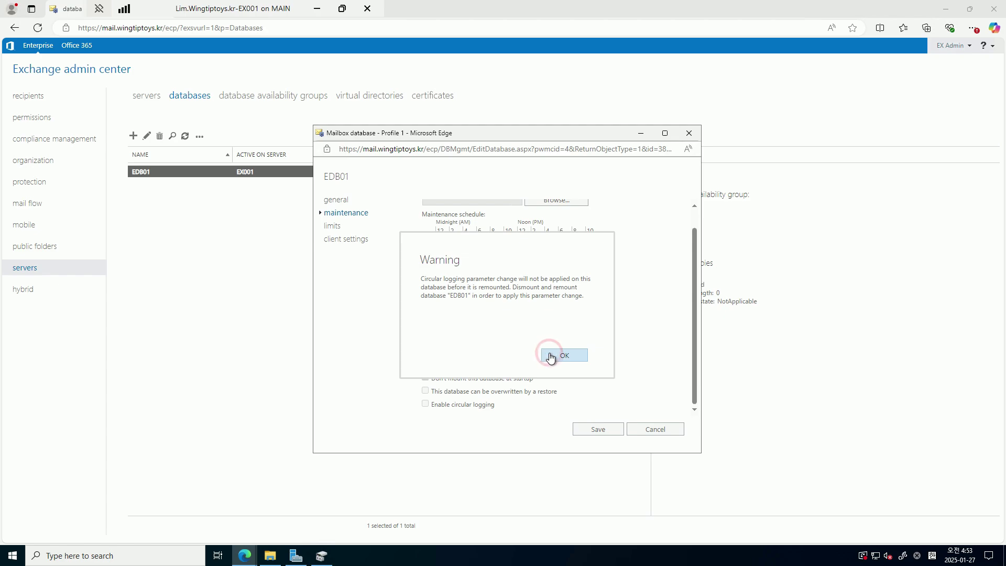
left_click(198, 138)
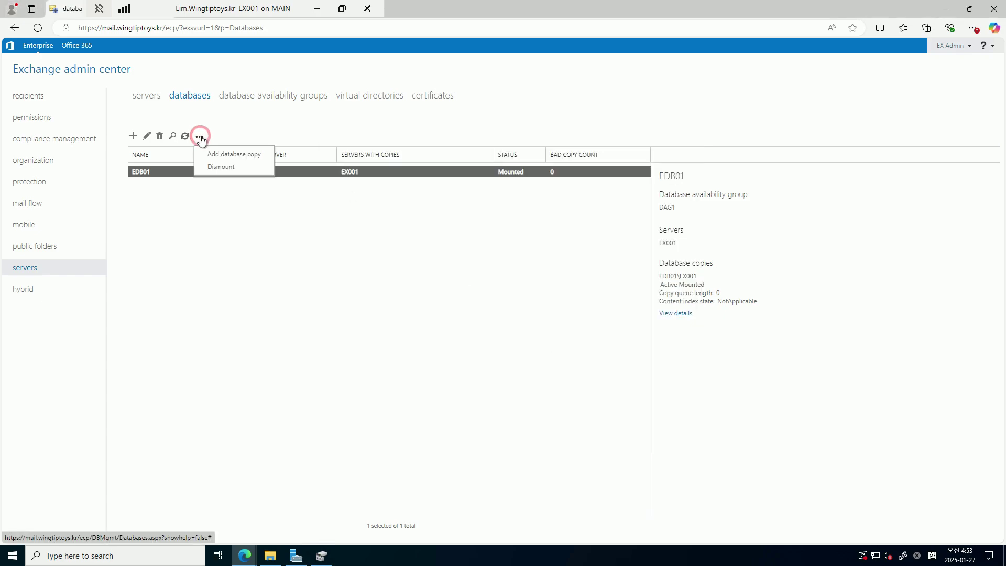
left_click(225, 163)
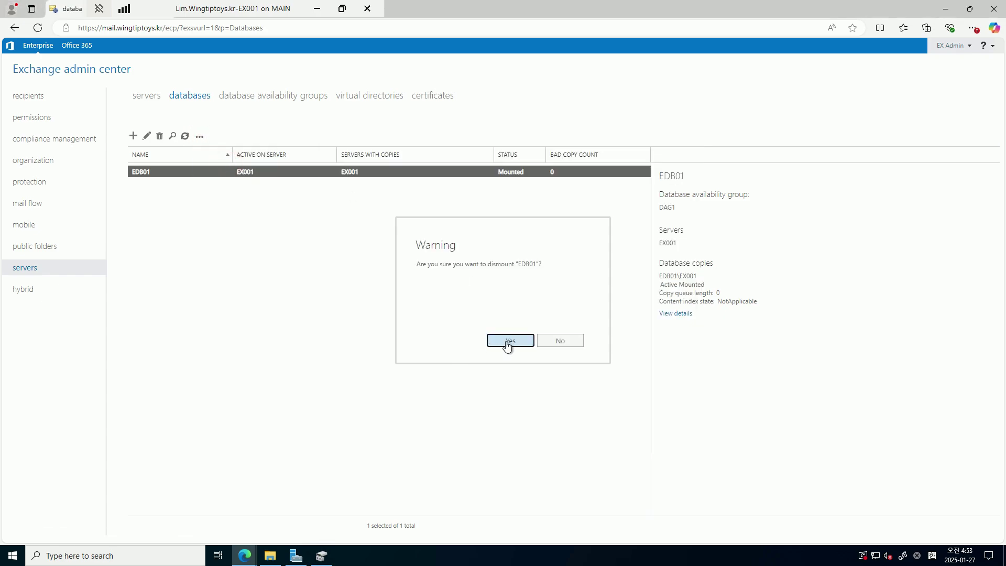
left_click(506, 341)
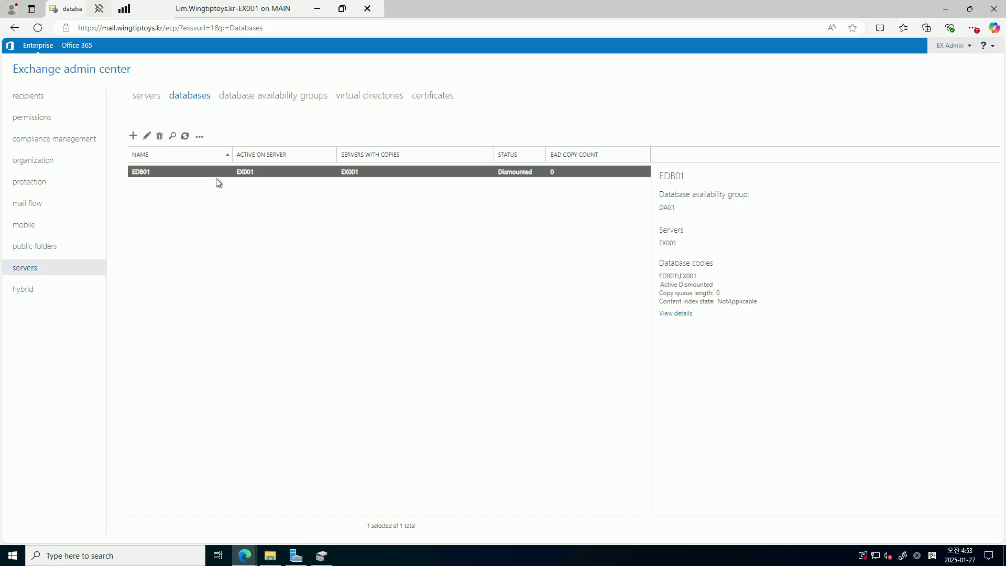
Add a database copy of the dismounted EDB01 on EX002 with activation preference number 2 and dismiss the save message.
left_click(200, 136)
left_click(226, 155)
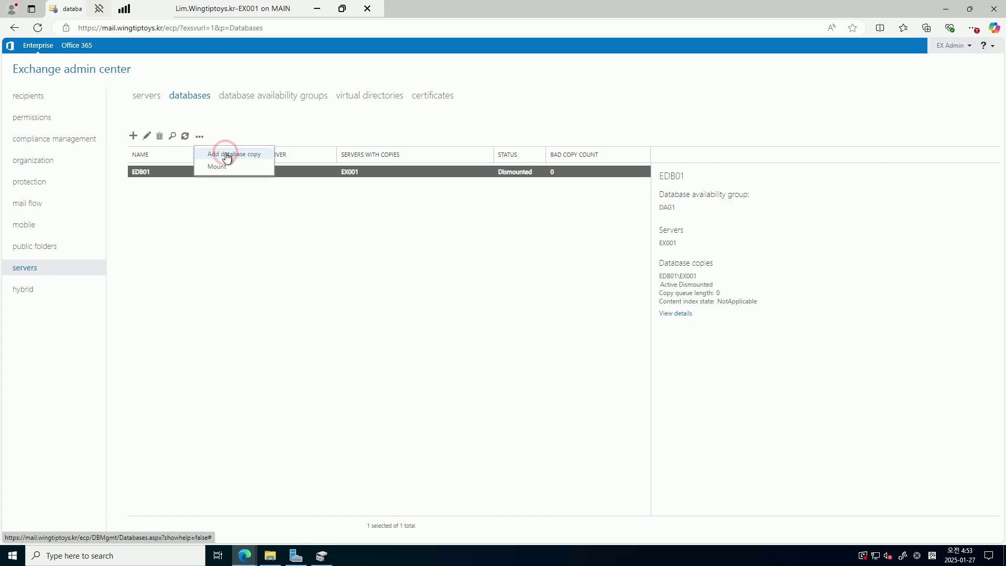
left_click(556, 244)
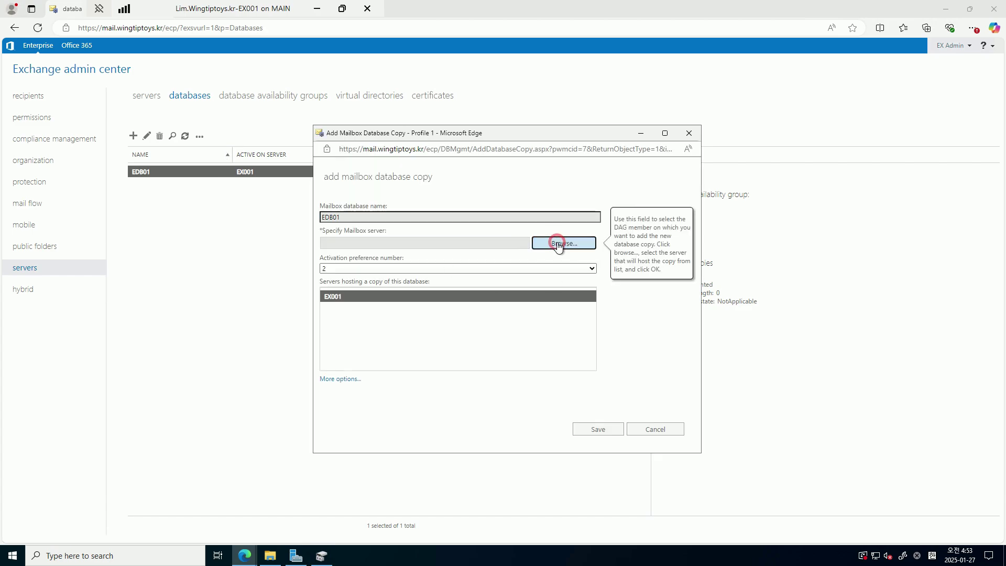
double_click(448, 218)
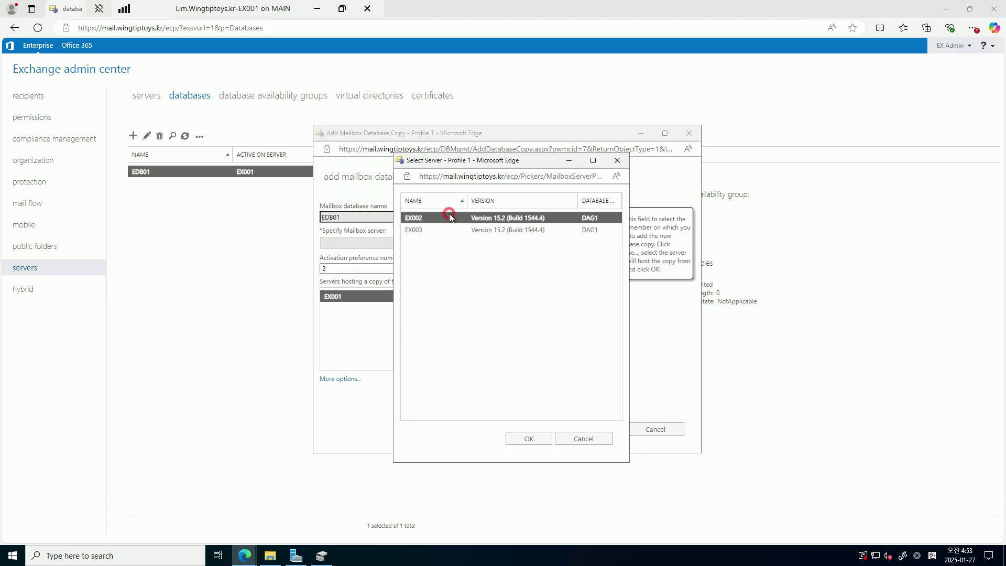
left_click(596, 429)
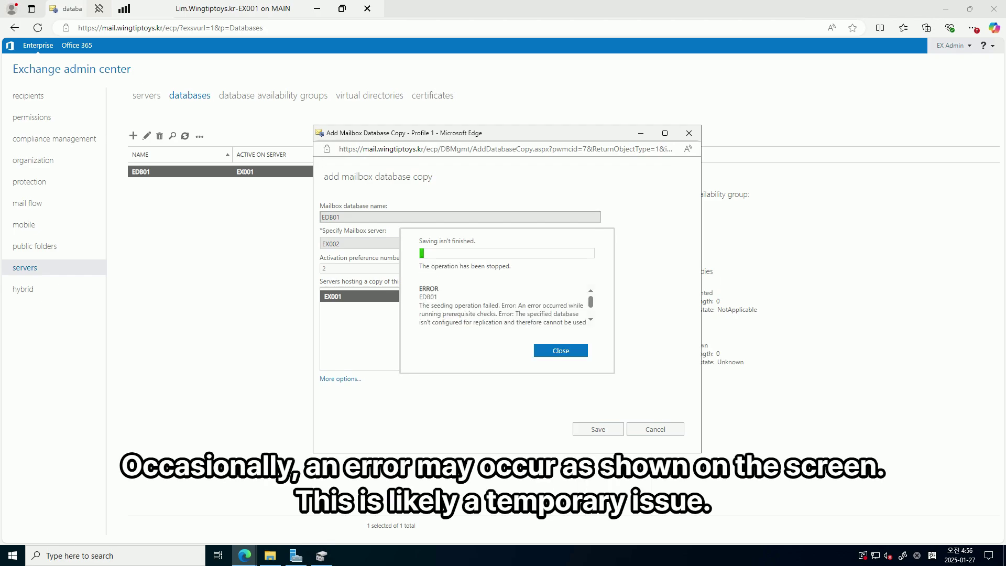
left_click(559, 350)
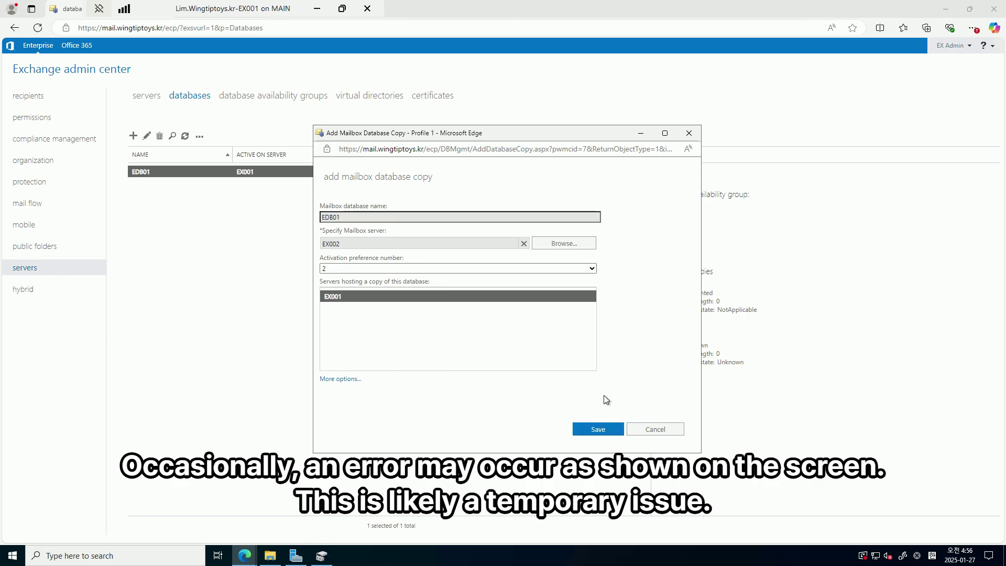
Retry saving the EX002 copy of EDB01, close the copy window and refresh the database list.
left_click(597, 428)
left_click(560, 350)
left_click(688, 133)
left_click(556, 204)
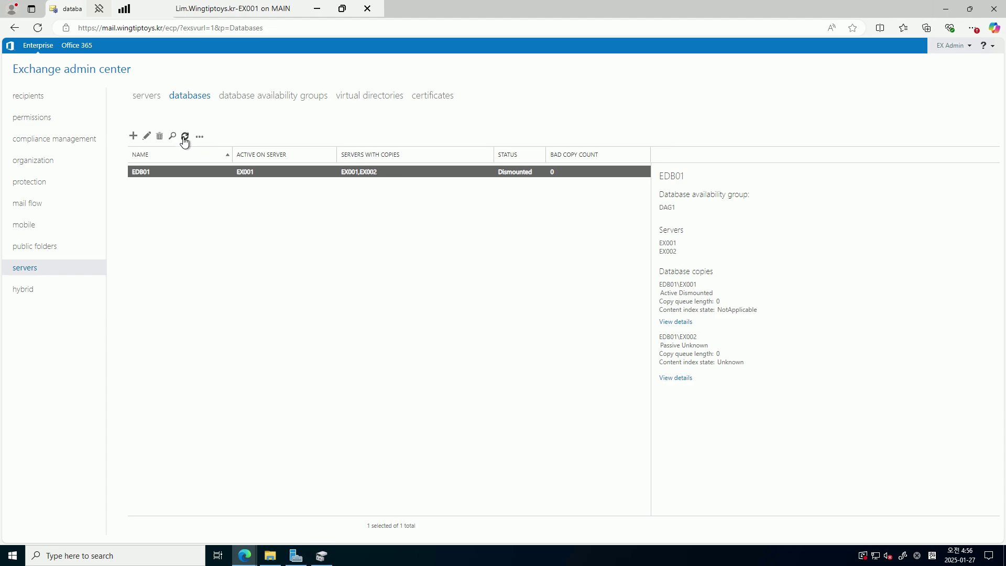
left_click(185, 135)
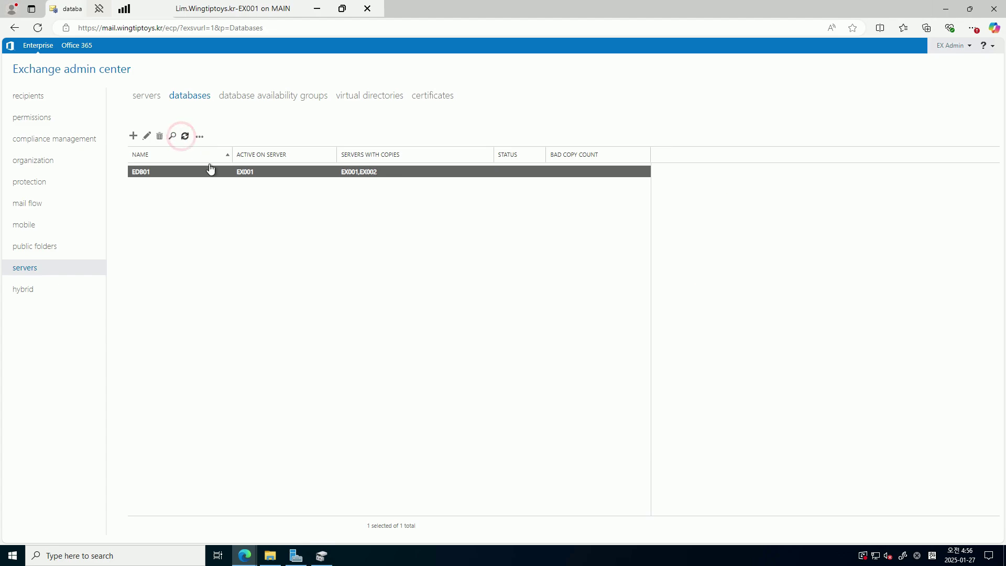
Add a database copy of EDB01 on EX003 with activation preference number 3, dismissing the save message and copy window.
left_click(201, 137)
left_click(245, 154)
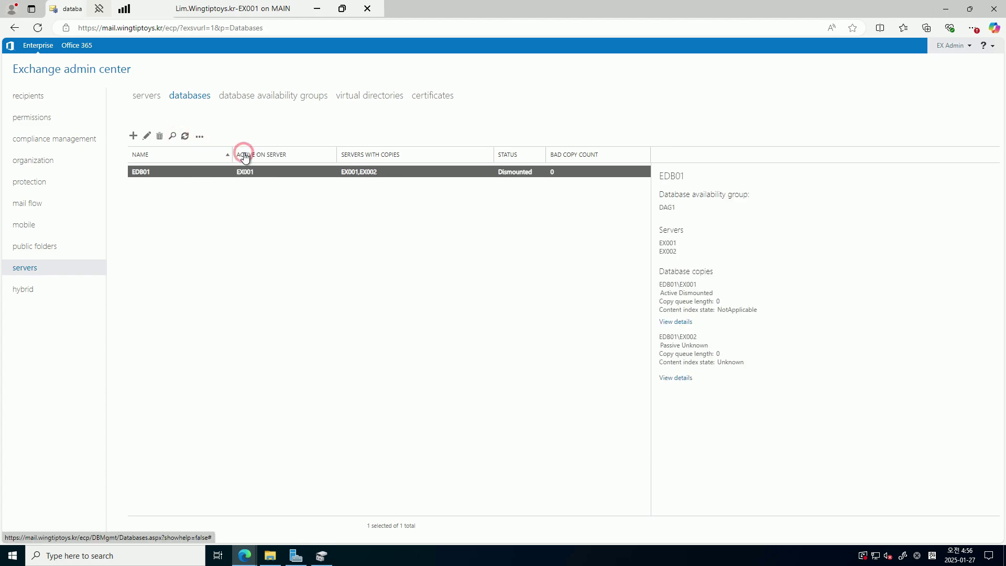
left_click(555, 243)
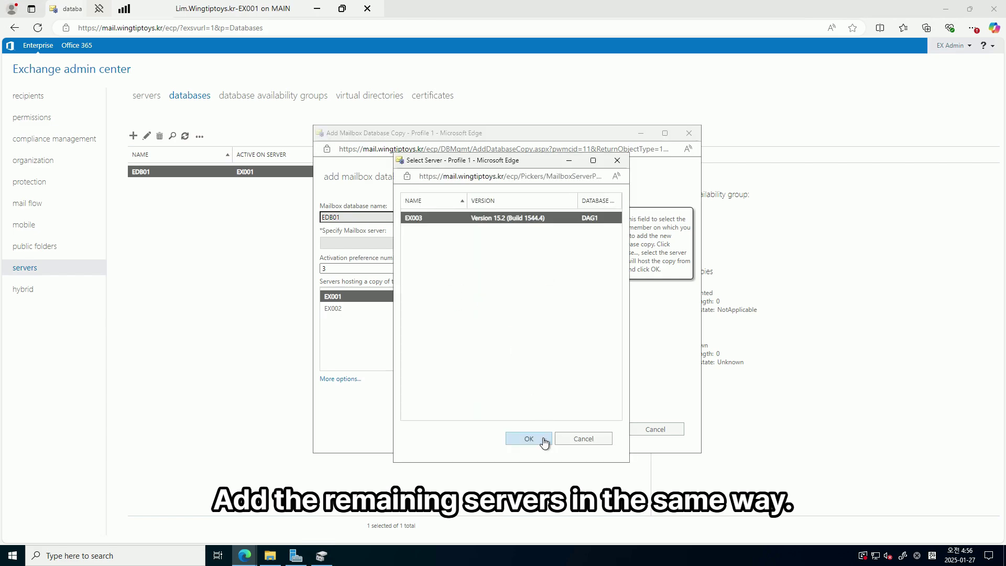
left_click(529, 438)
left_click(600, 430)
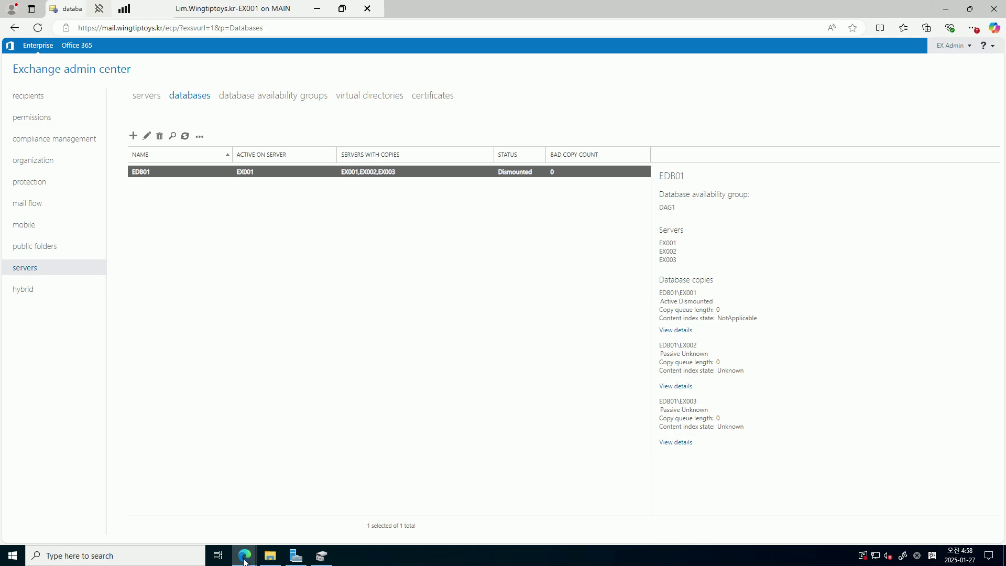
mouse_move(244, 560)
left_click(344, 518)
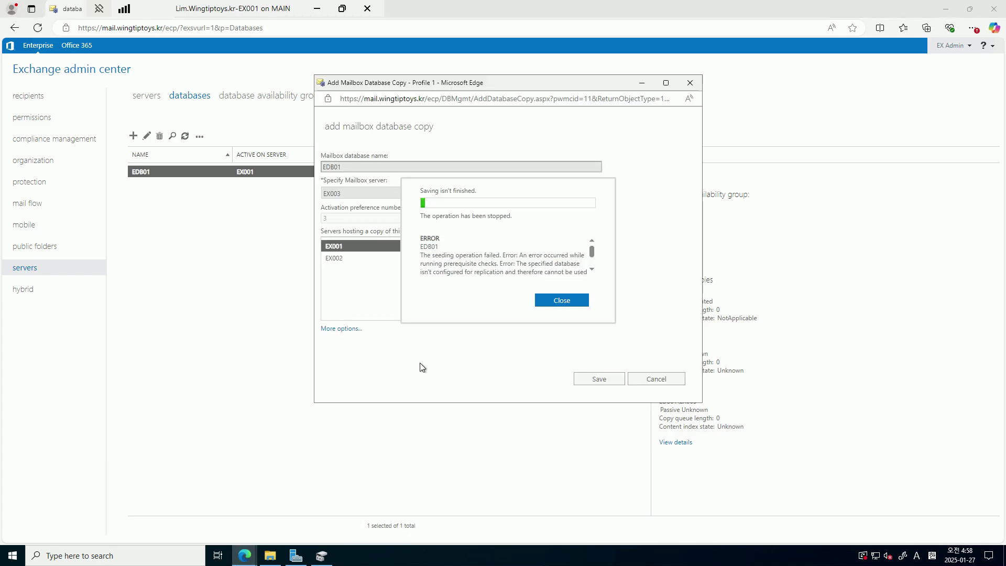
left_click(558, 296)
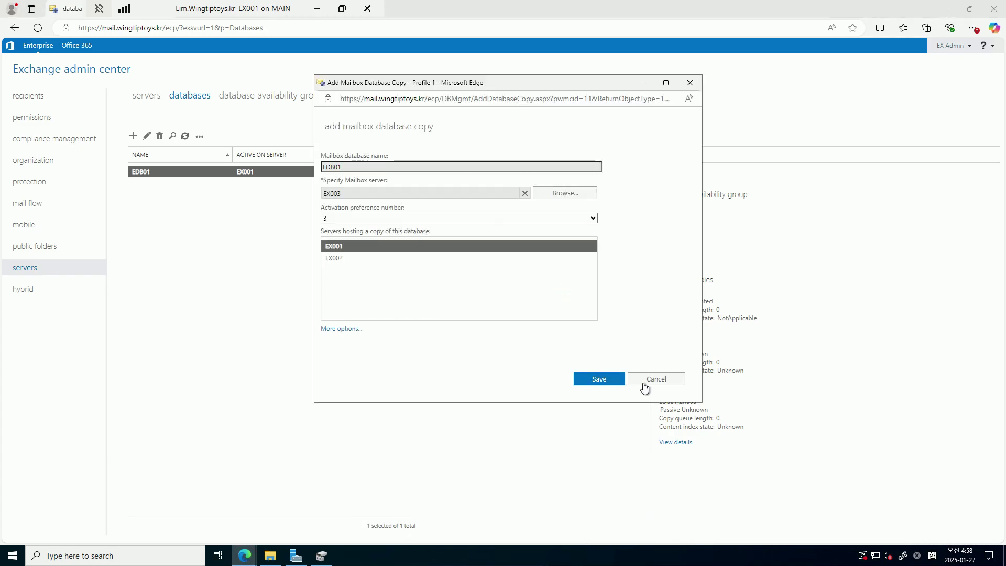
left_click(691, 82)
left_click(559, 153)
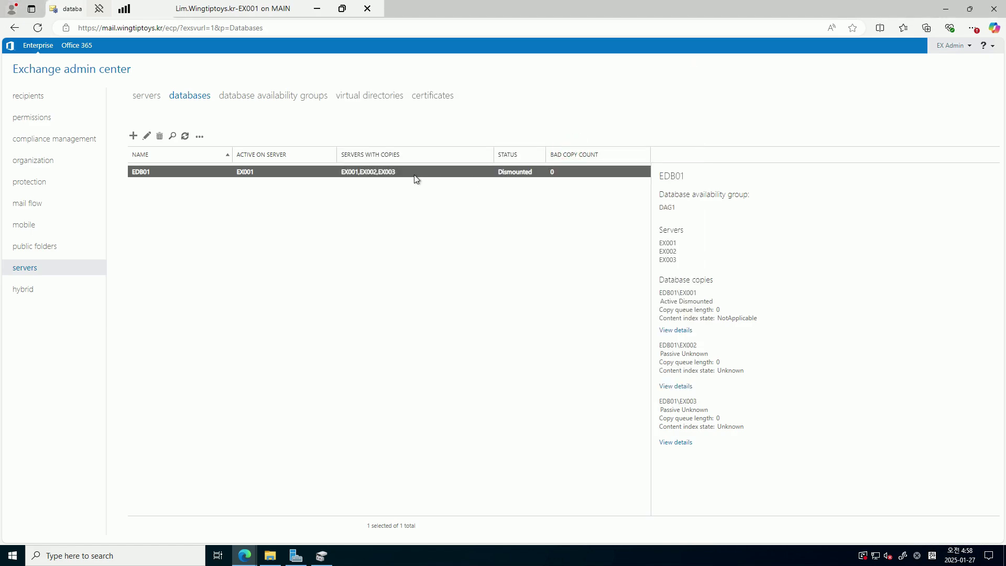
Mount mailbox database EDB01 and refresh the database list.
left_click(200, 136)
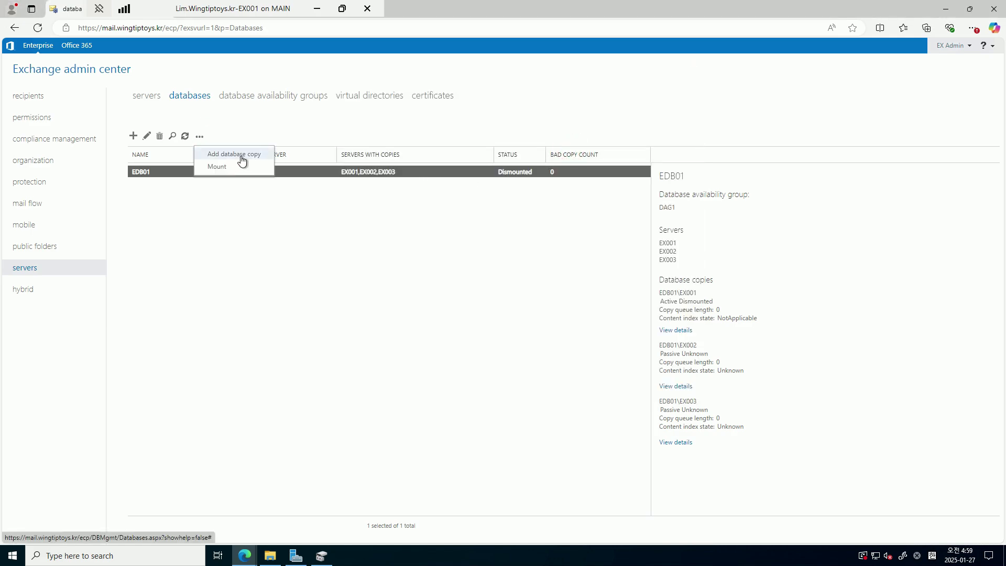
left_click(224, 167)
left_click(510, 339)
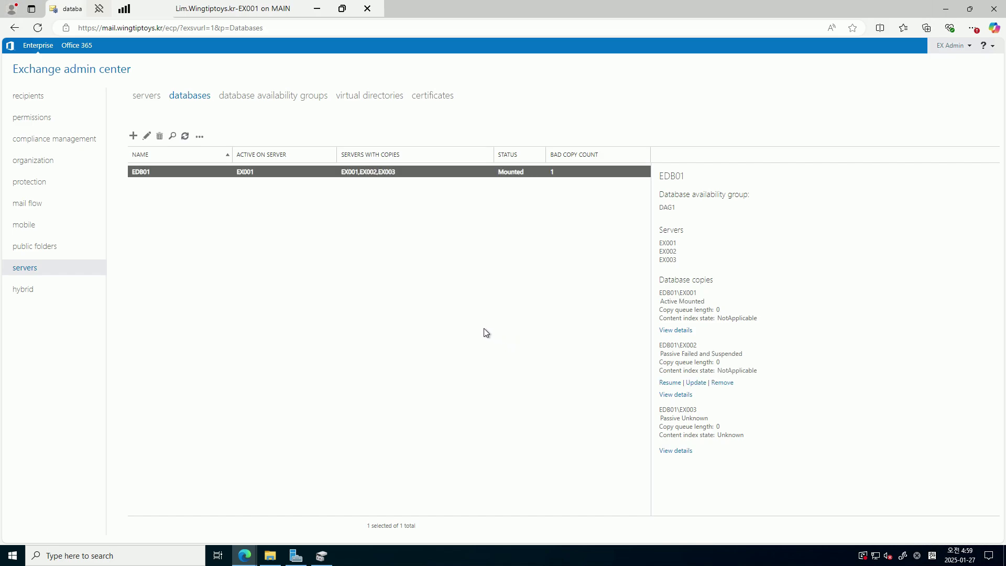
left_click(185, 135)
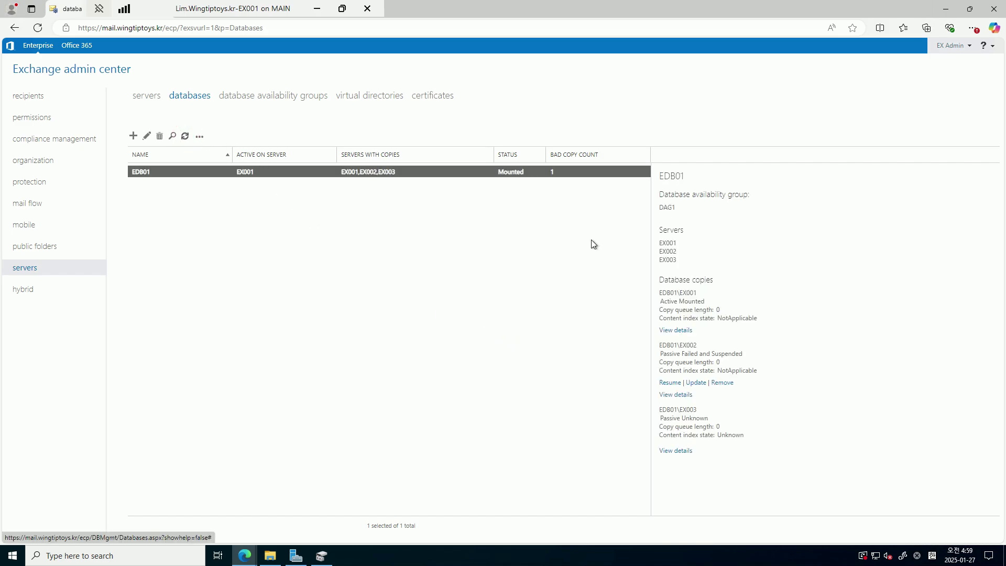
Update the EDB01 copy on EX002 using EX001 as the source server for seeding.
left_click(697, 383)
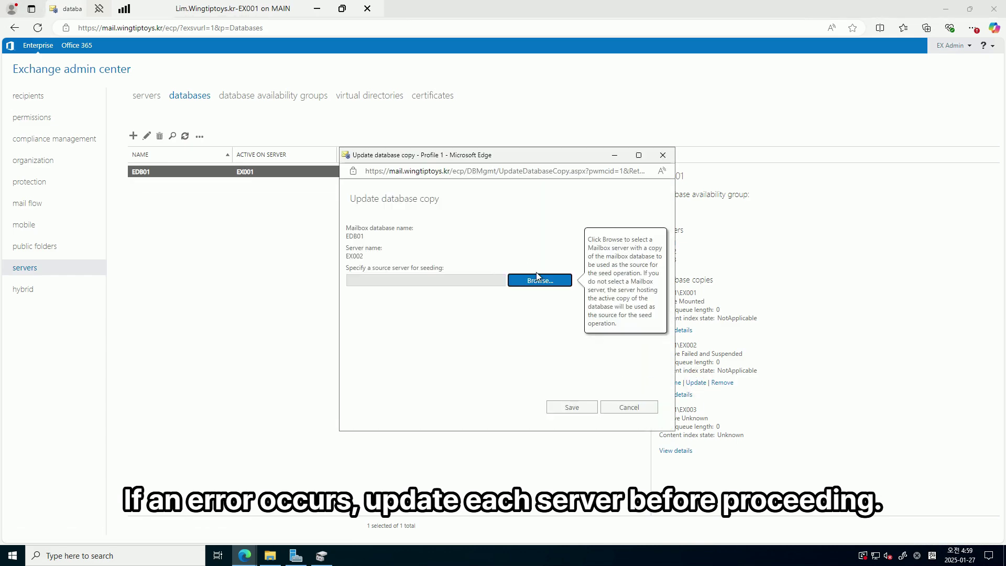
left_click(537, 280)
double_click(453, 216)
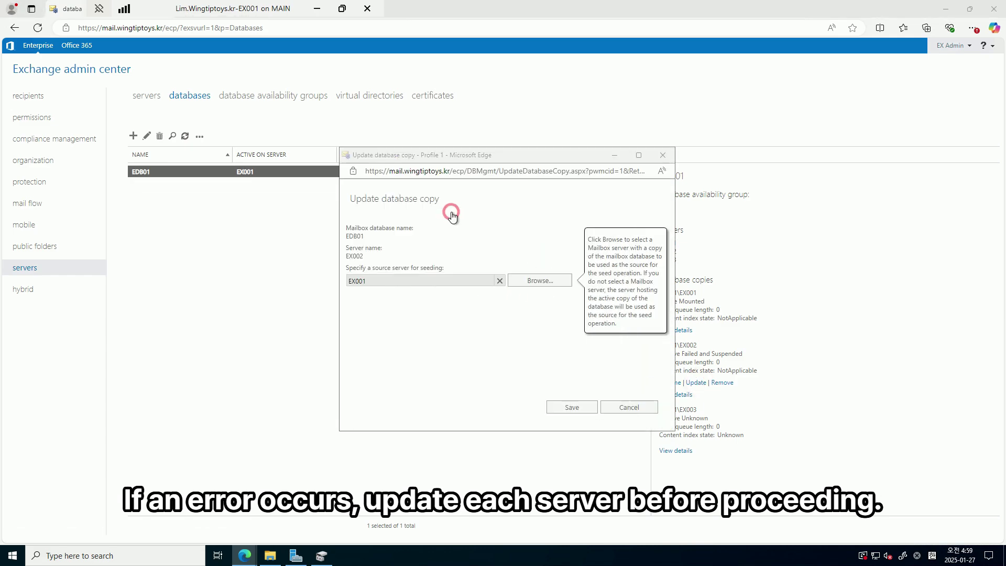
left_click(561, 406)
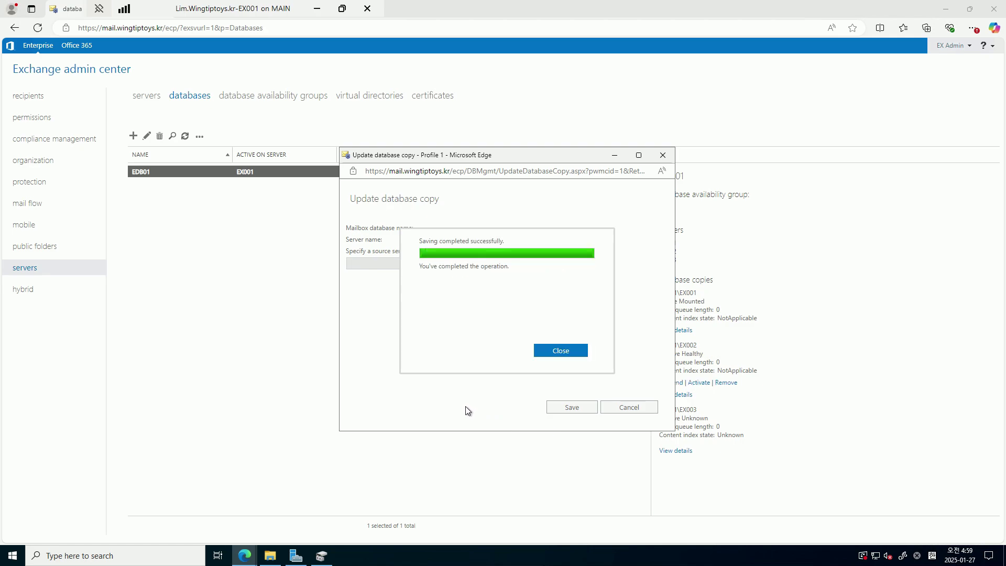
left_click(561, 348)
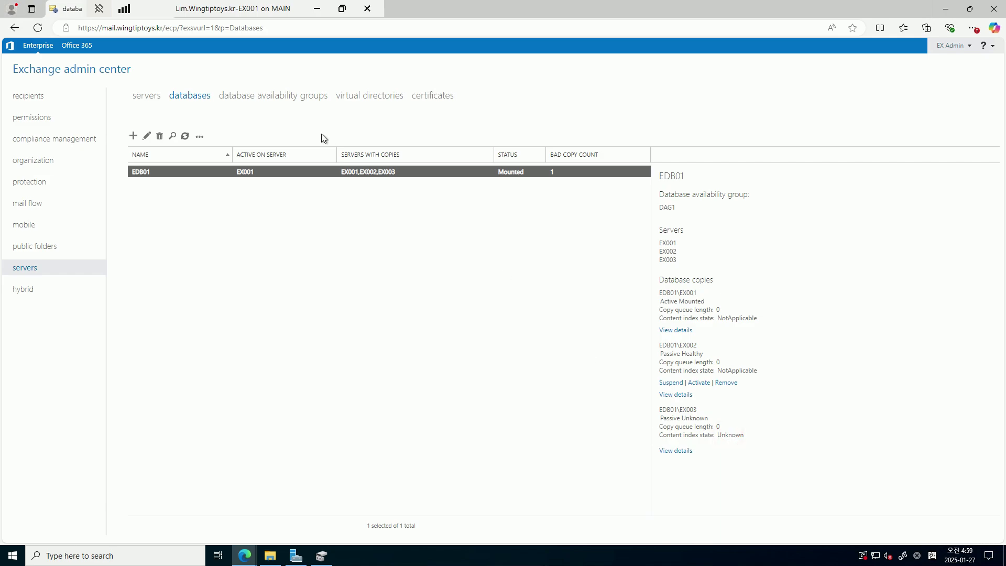
Refresh the database list and check the status of EDB01's copies, particularly the one on EX003.
left_click(185, 136)
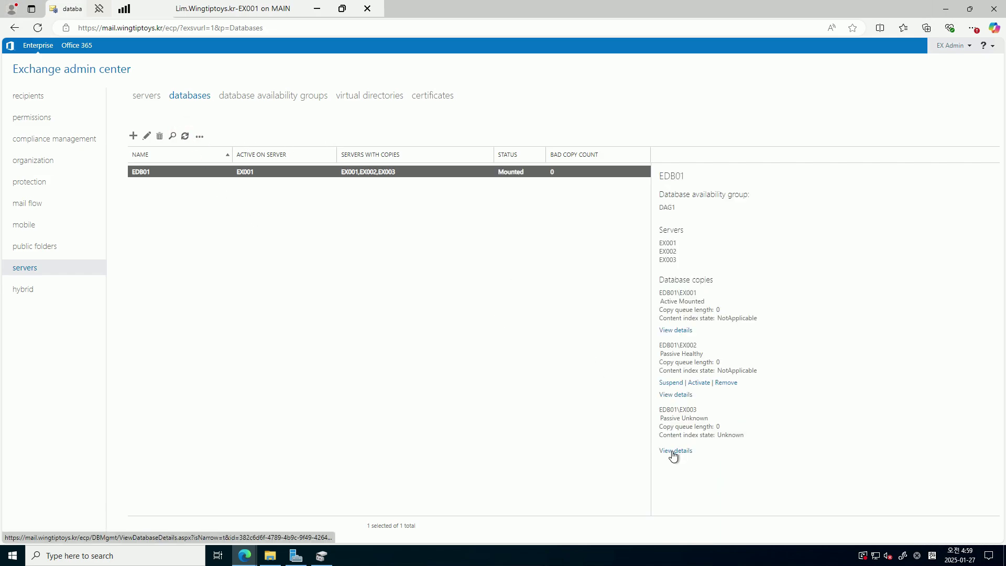
left_click(185, 135)
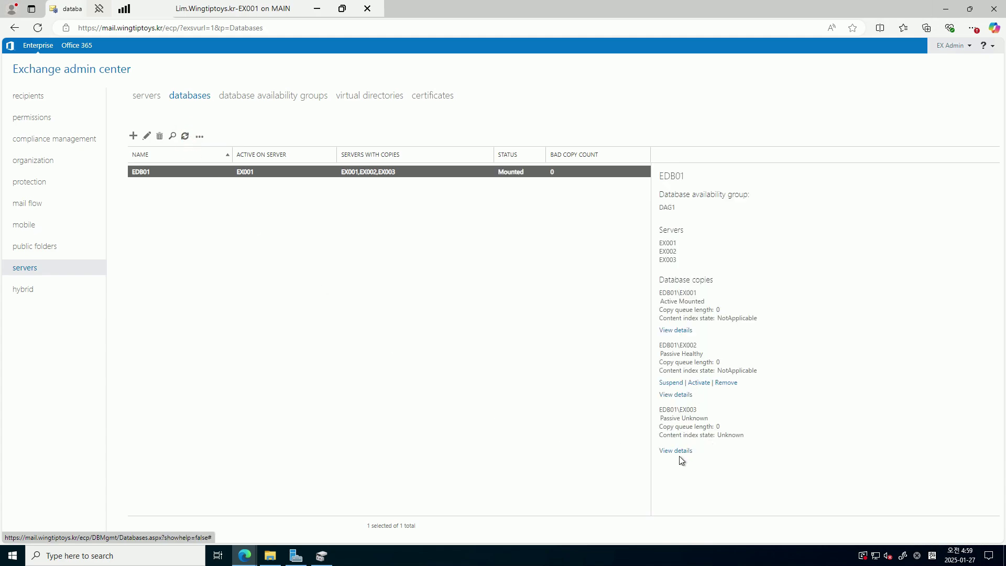
left_click(483, 376)
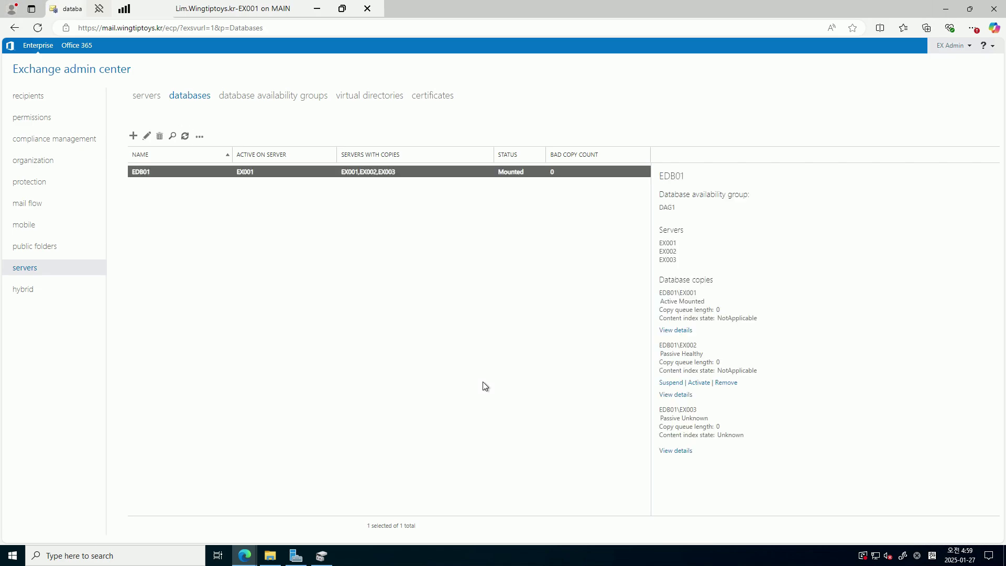
left_click(483, 382)
left_click(414, 175)
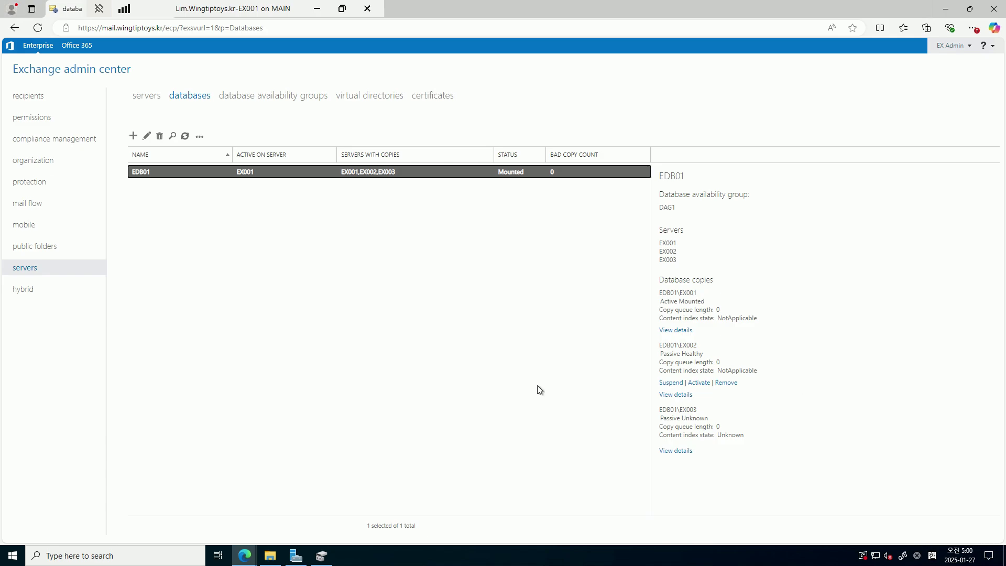
left_click(278, 343)
left_click(200, 161)
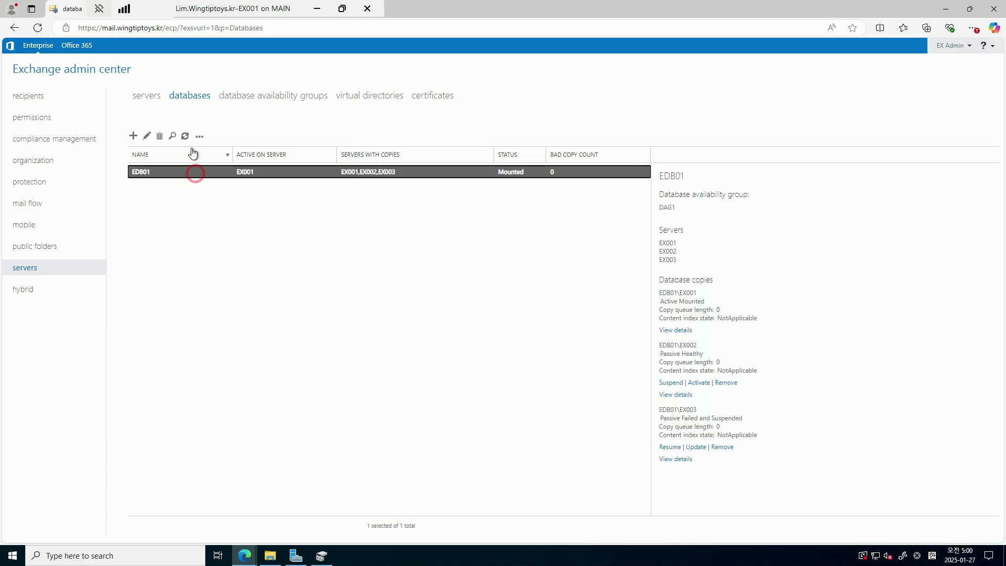
left_click(185, 136)
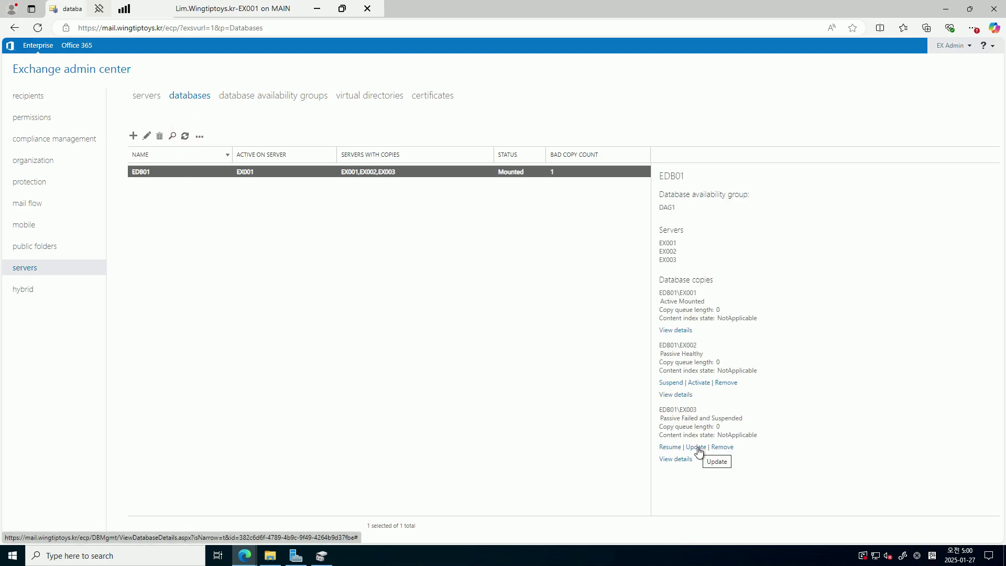
Update the EDB01 copy on EX003 using EX001 as the source server for seeding.
left_click(696, 446)
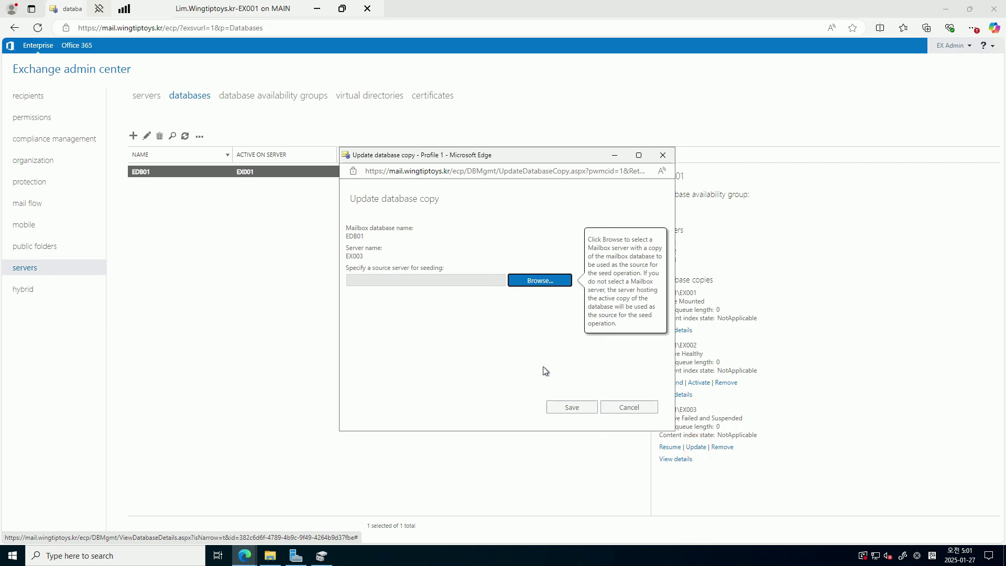
left_click(531, 278)
double_click(457, 220)
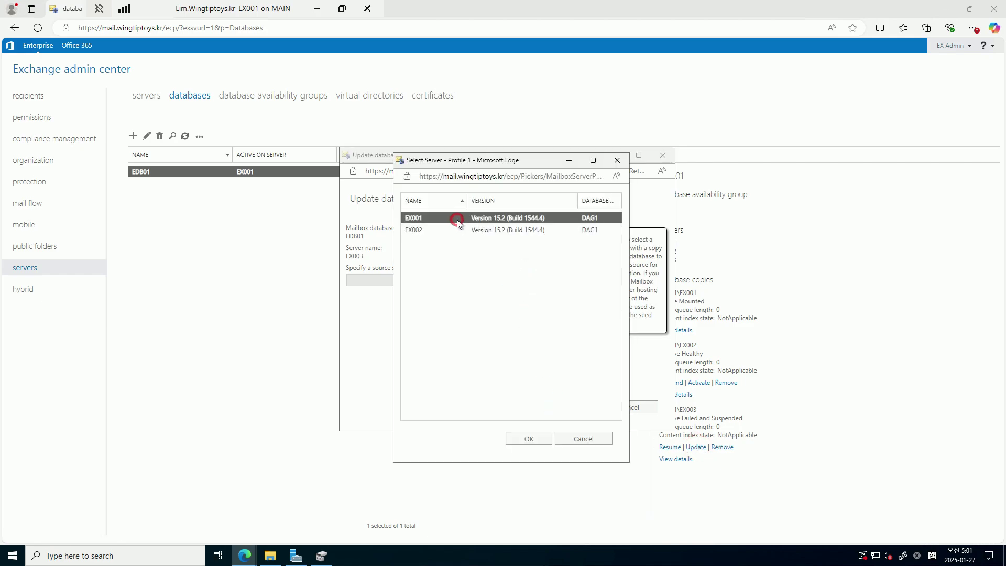
left_click(571, 407)
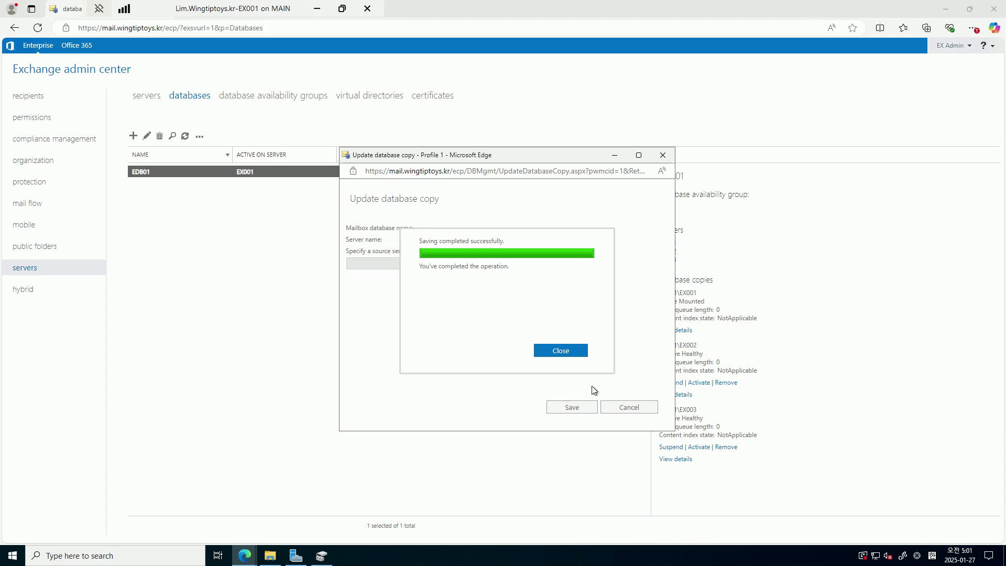
left_click(557, 351)
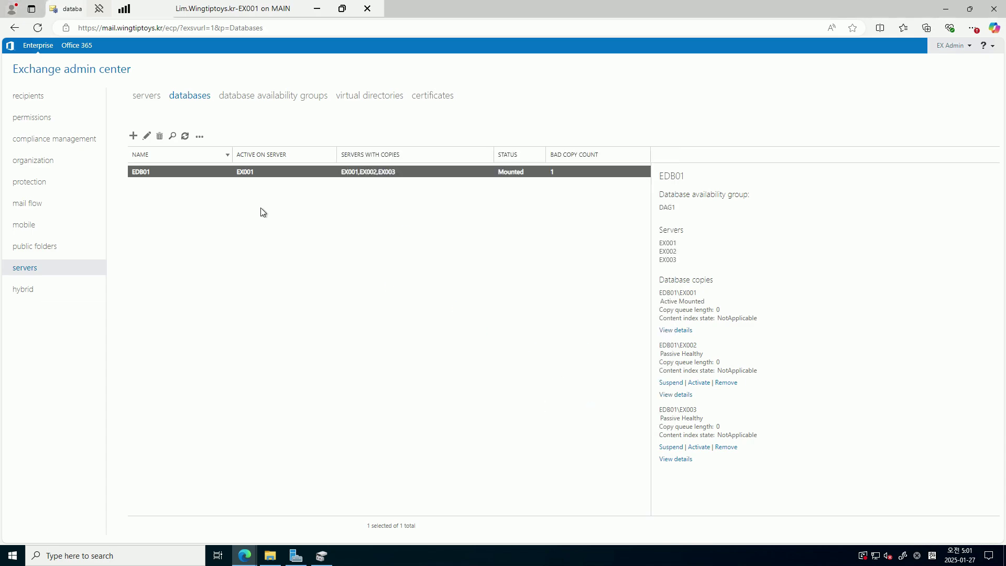
Refresh the database list and examine the replication health of EDB01's copies on all three servers.
left_click(186, 136)
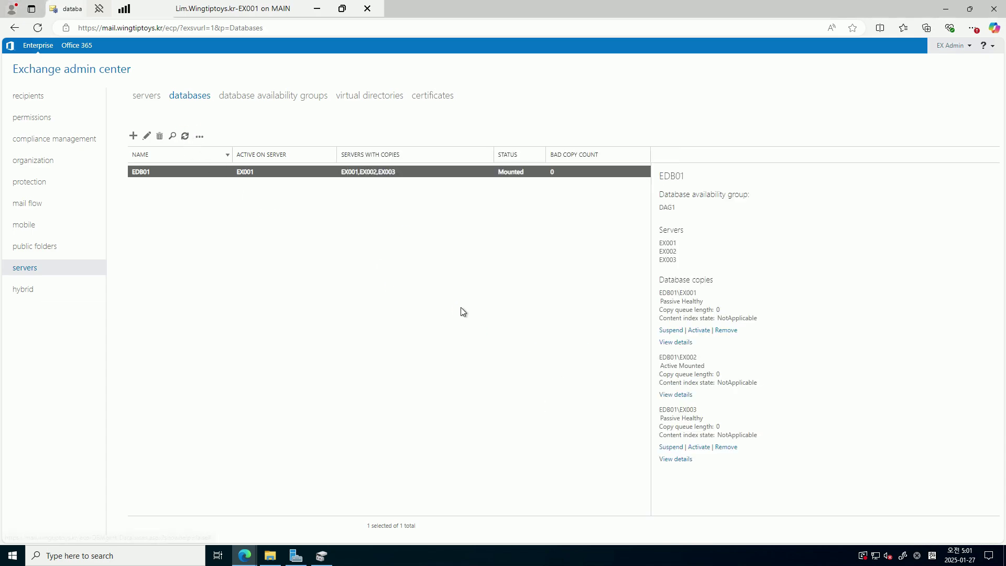
double_click(694, 418)
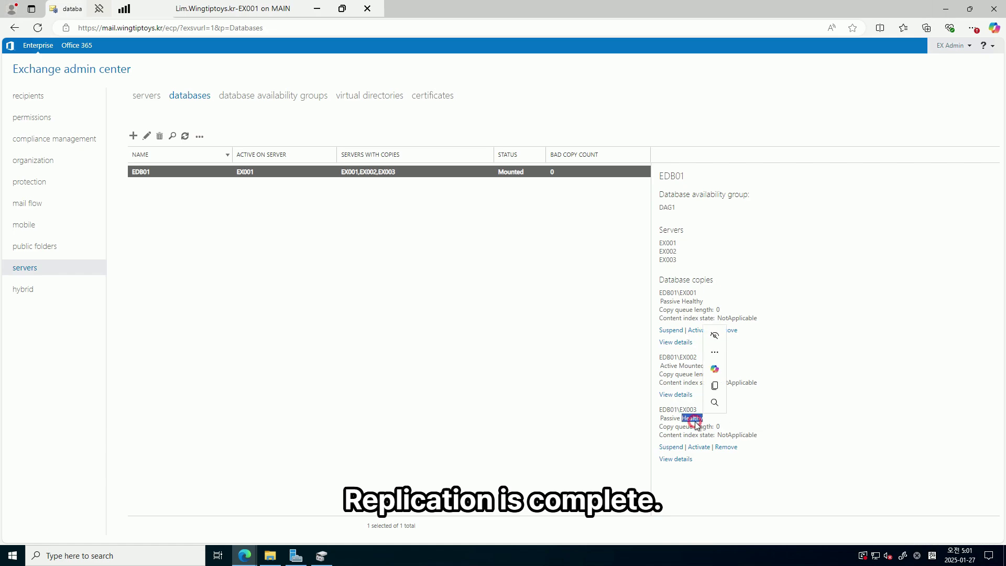
double_click(690, 301)
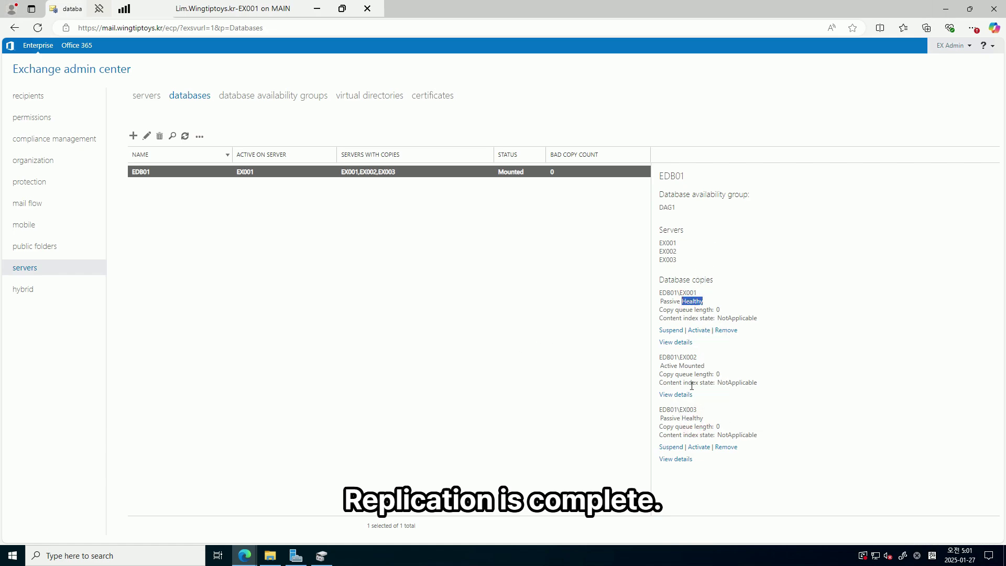
left_click(840, 389)
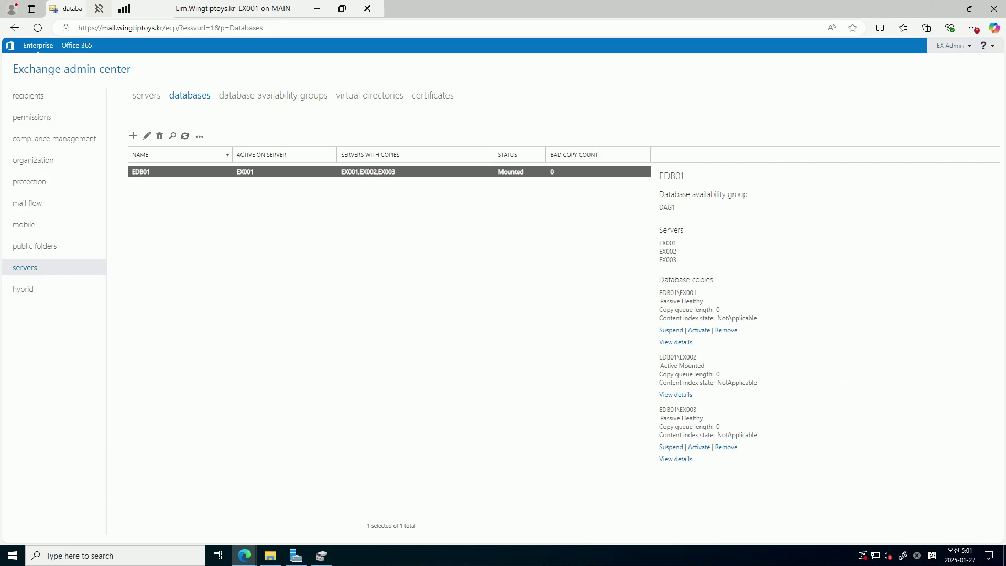